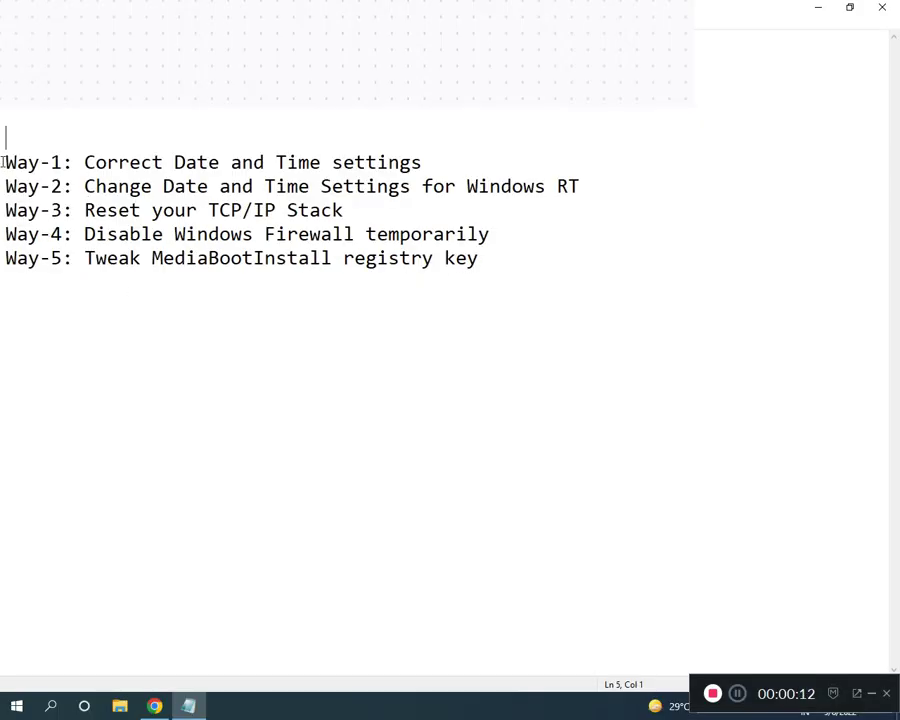
Launch Control Panel via a 'CONT' Start search, open Clock and Region, then return to the Notepad list
{"action": "left_click_drag", "start_coordinate": [4, 162], "coordinate": [480, 262]}
{"action": "left_click", "coordinate": [174, 234]}
{"action": "left_click", "coordinate": [7, 705]}
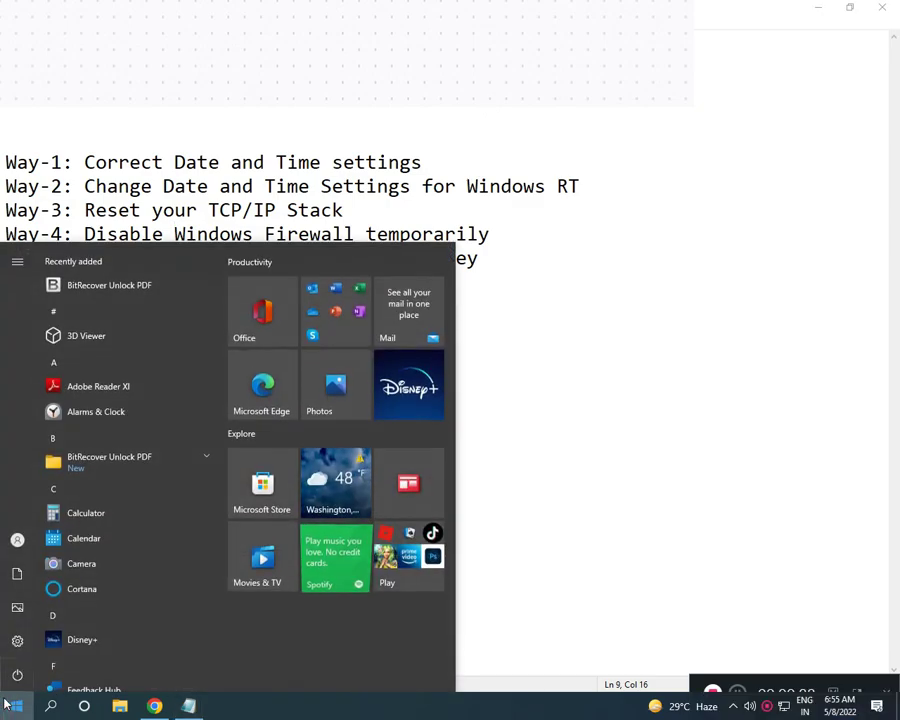
{"action": "type", "text": "CONT"}
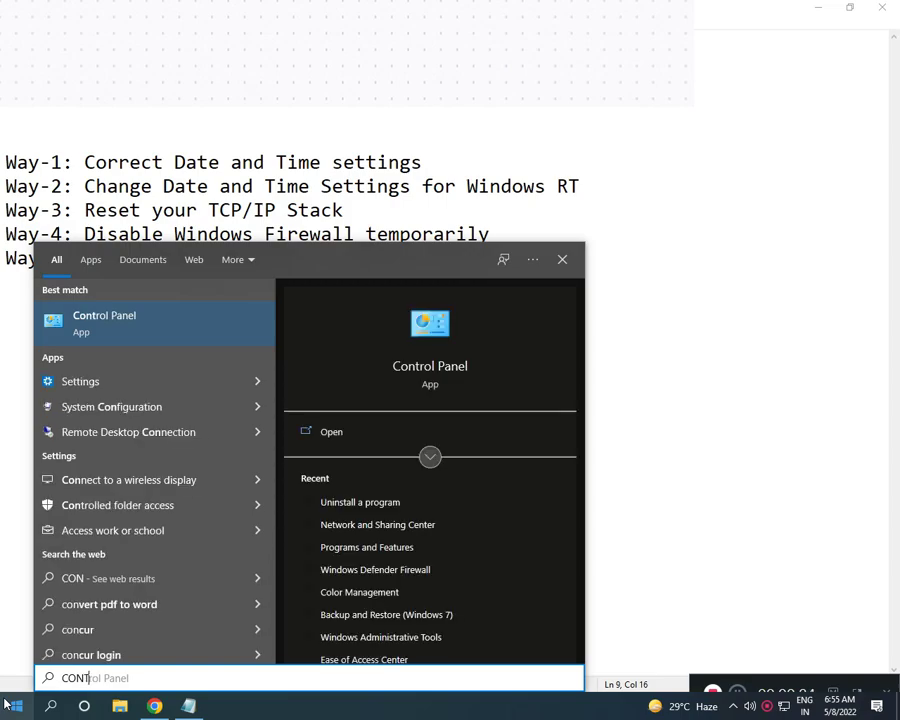
{"action": "left_click", "coordinate": [98, 343]}
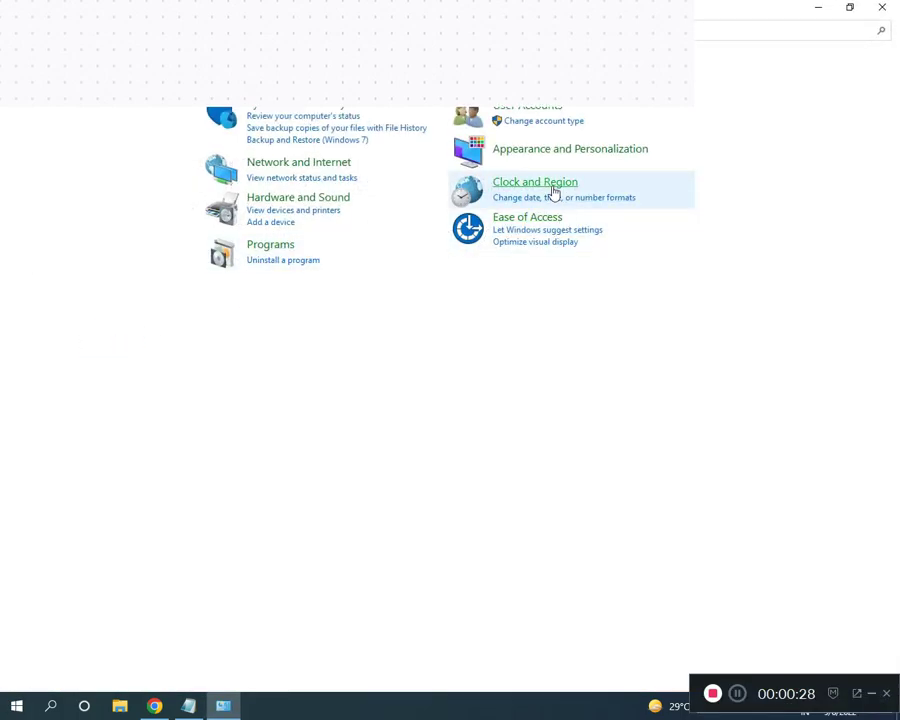
{"action": "left_click", "coordinate": [555, 190]}
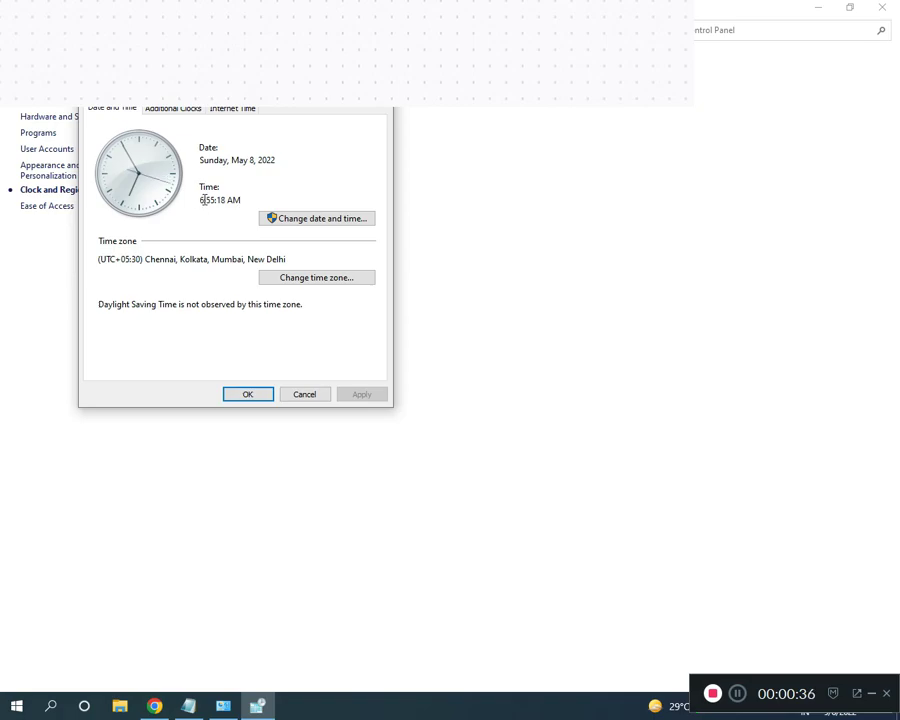
{"action": "key", "text": "alt+Tab"}
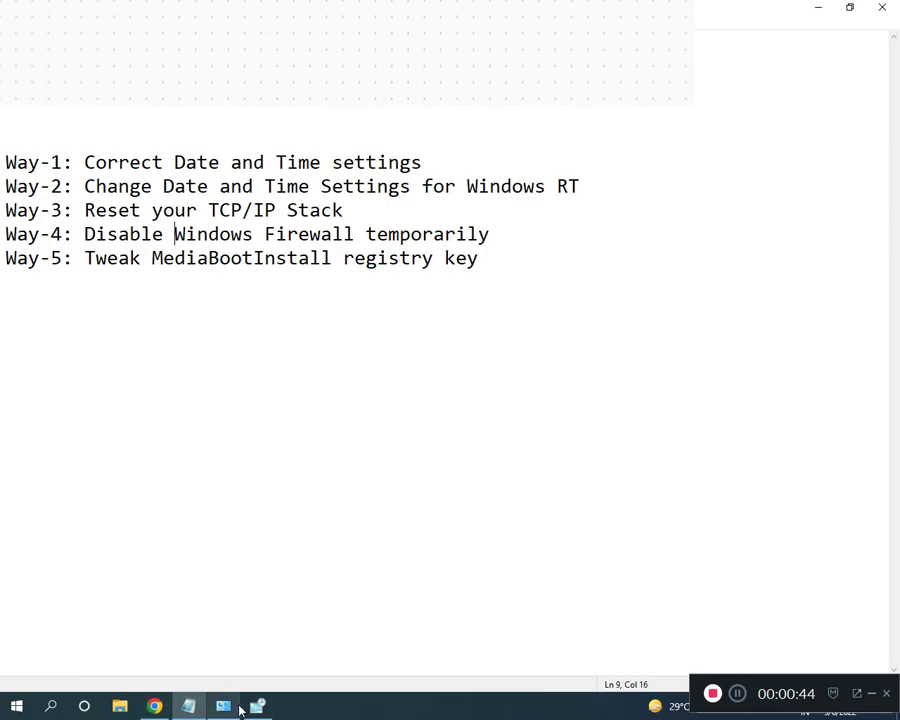
Keep the time zone at (UTC+05:30) Chennai, Kolkata, Mumbai, New Delhi and confirm both dialogs
{"action": "left_click", "coordinate": [222, 630]}
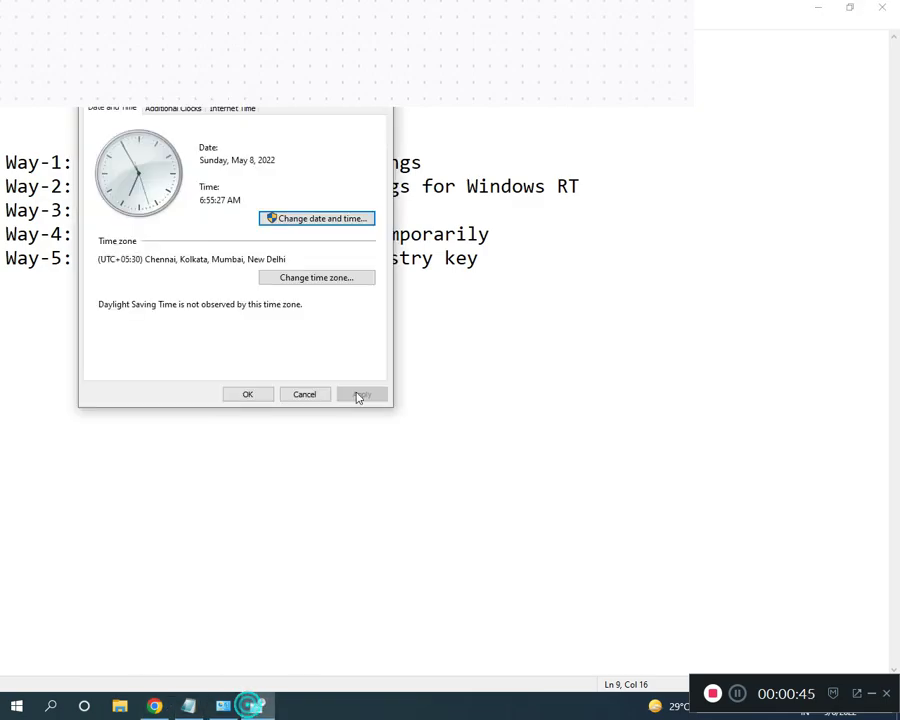
{"action": "left_click", "coordinate": [311, 283]}
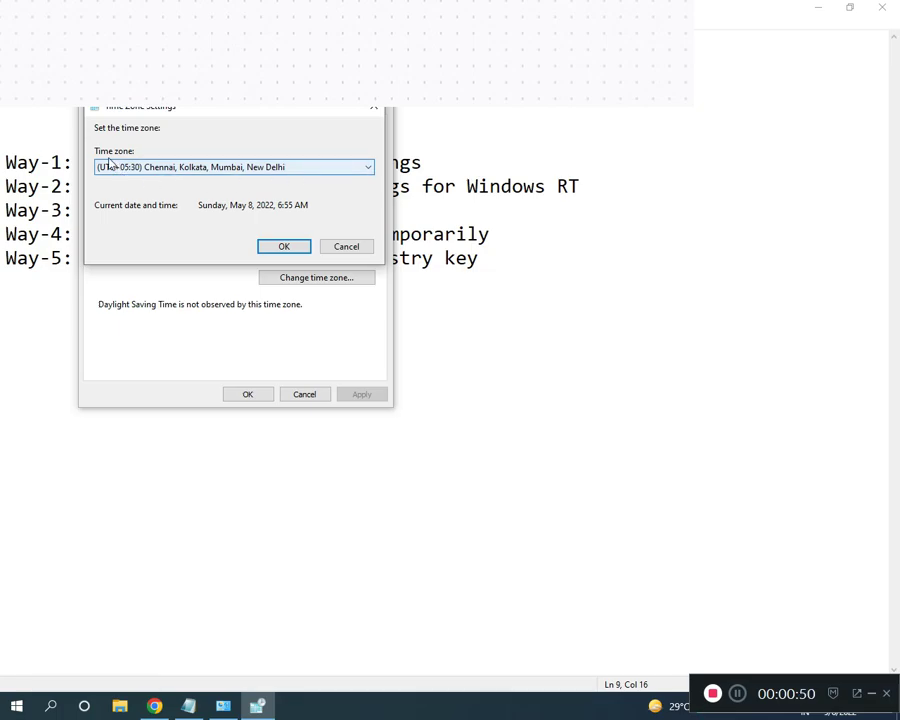
{"action": "left_click", "coordinate": [333, 168]}
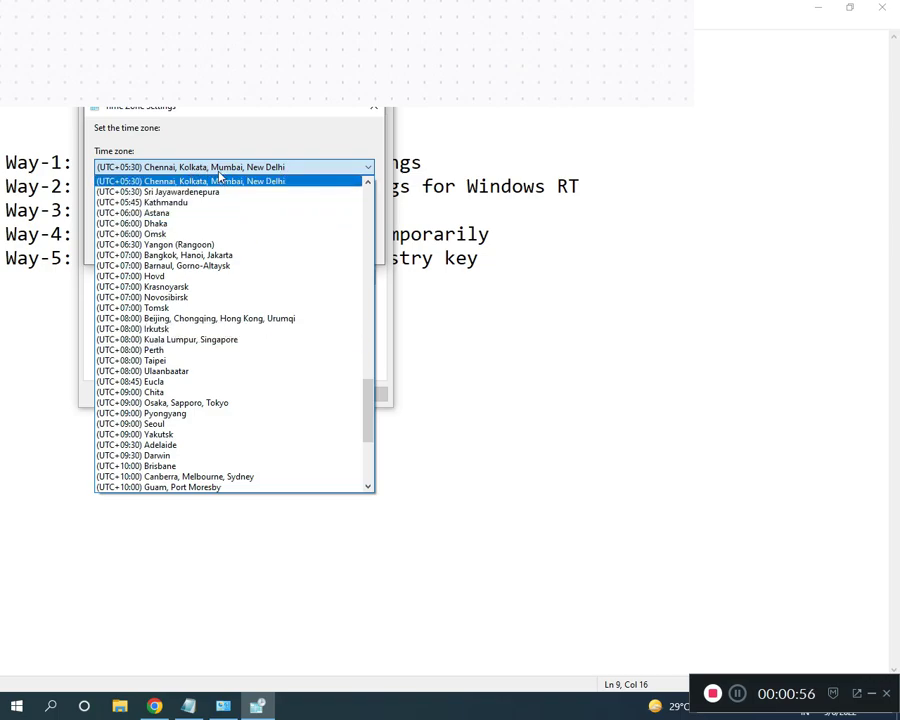
{"action": "left_click", "coordinate": [289, 168]}
{"action": "left_click", "coordinate": [280, 246]}
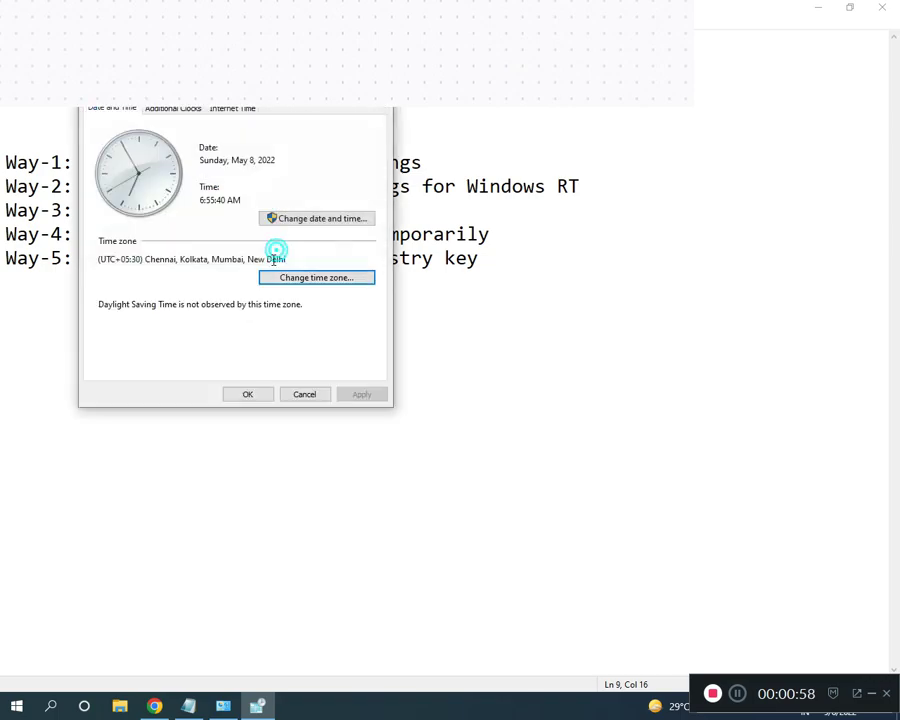
{"action": "left_click", "coordinate": [257, 396]}
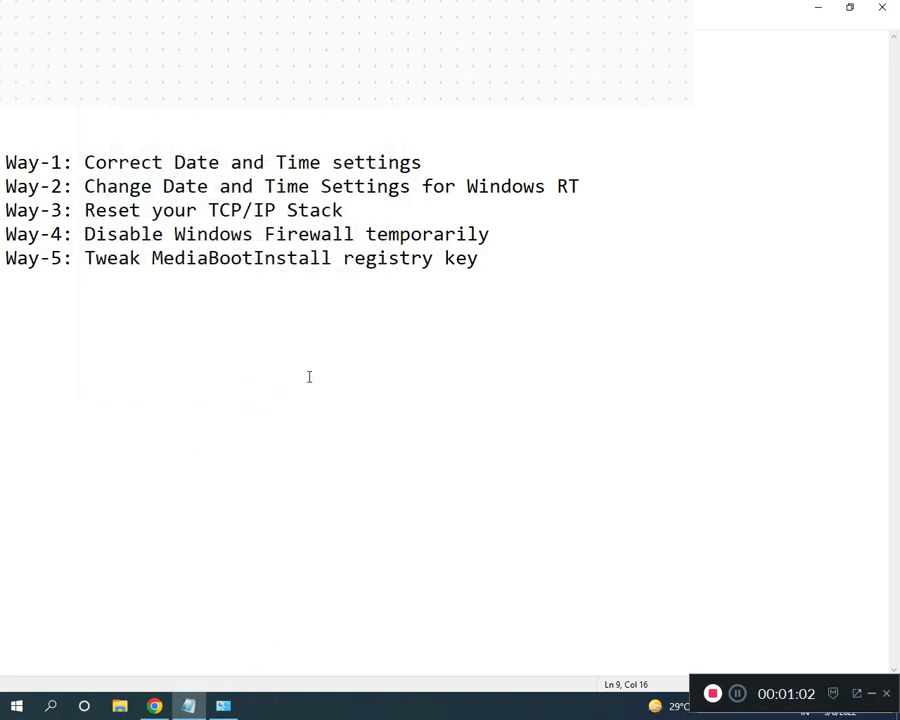
Go from Control Panel home through Network and Internet and Network and Sharing Center to Change adapter settings
{"action": "left_click", "coordinate": [230, 710]}
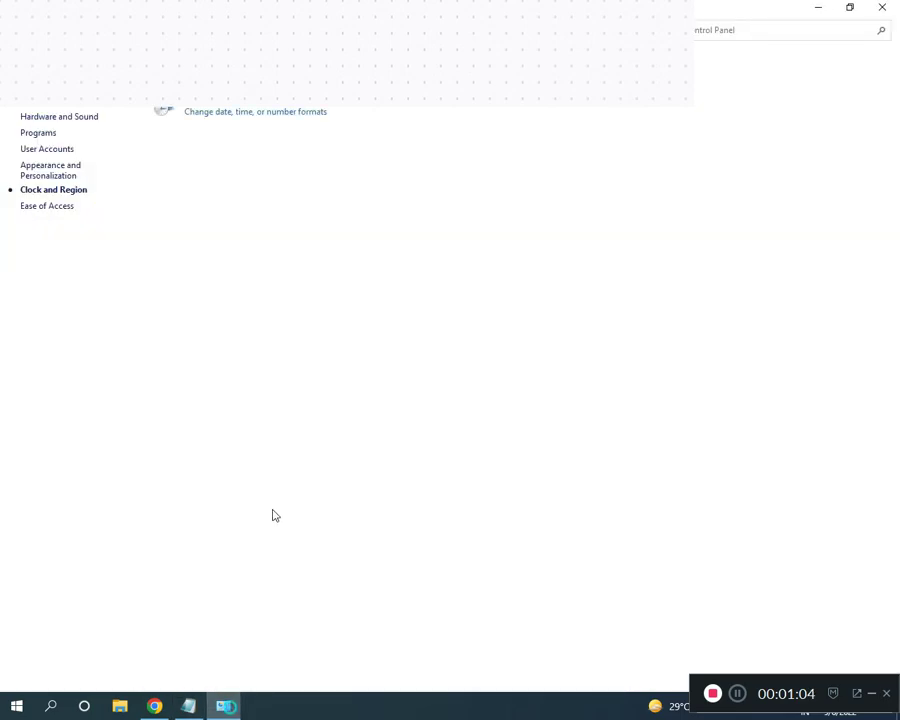
{"action": "left_click", "coordinate": [124, 31]}
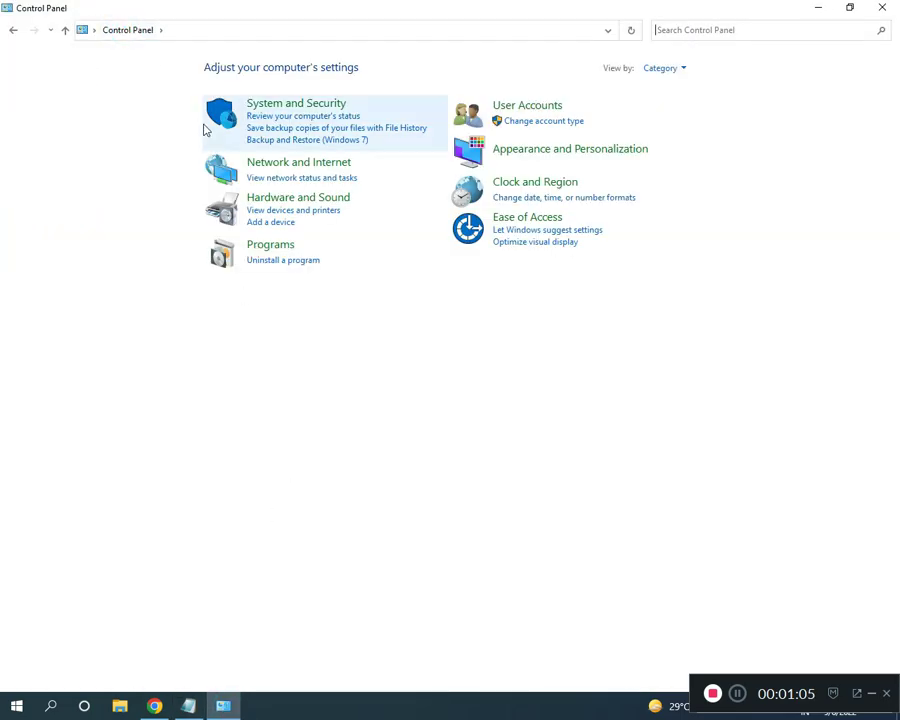
{"action": "left_click", "coordinate": [287, 168]}
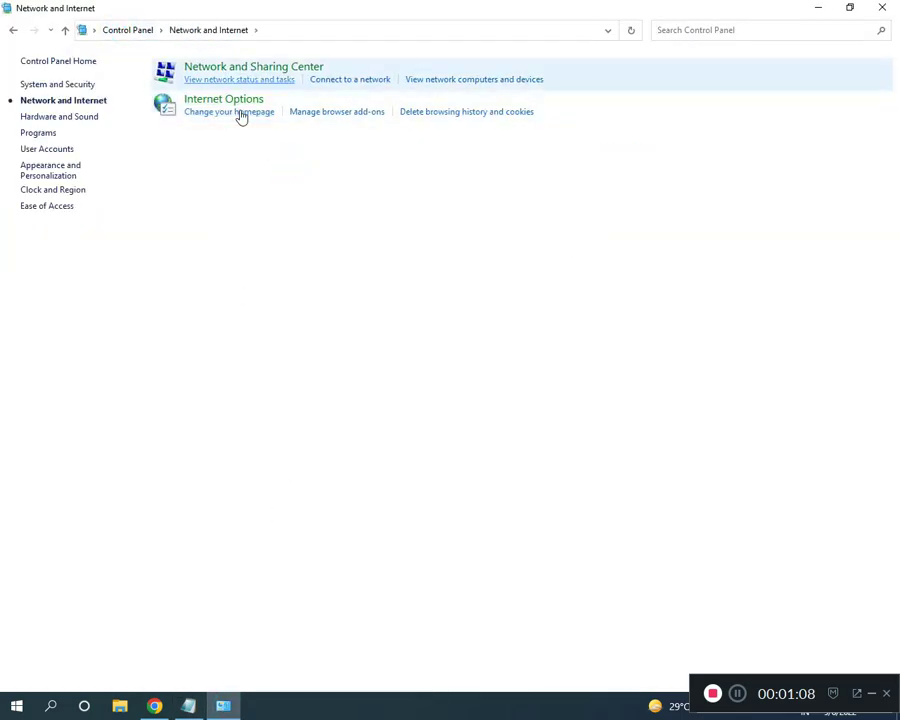
{"action": "left_click", "coordinate": [232, 70]}
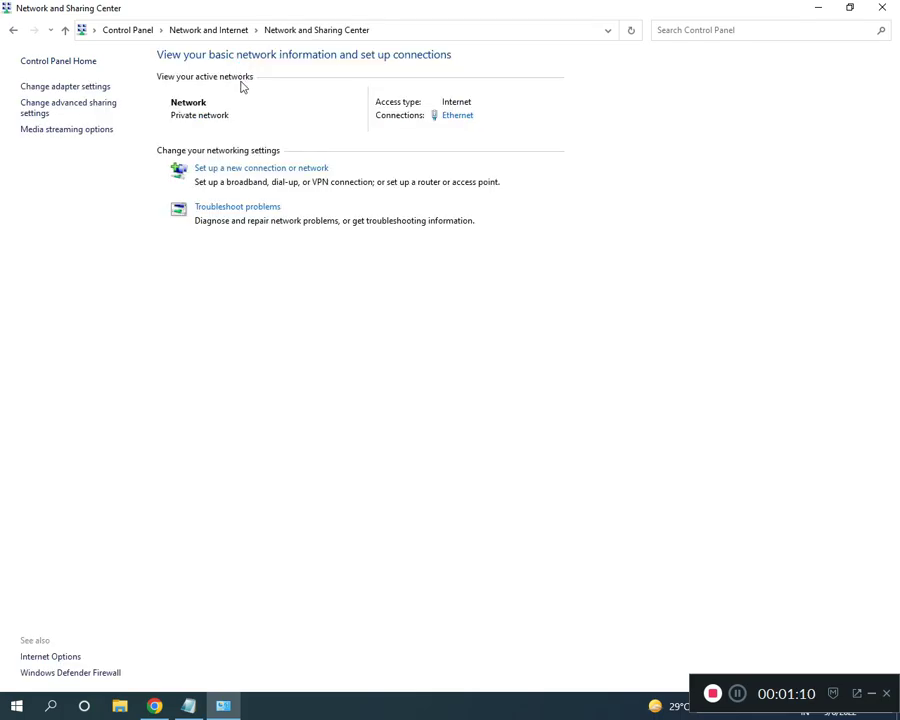
{"action": "left_click", "coordinate": [68, 86]}
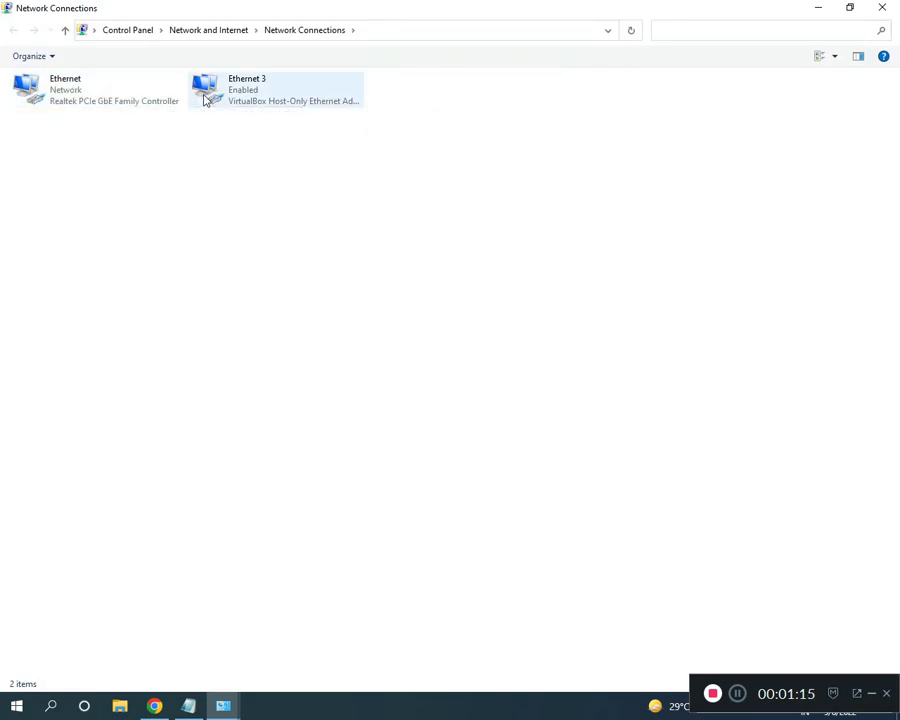
Check the Ethernet adapter's menu, close Network and Sharing Center, and return to the Notepad list
{"action": "left_click", "coordinate": [98, 93]}
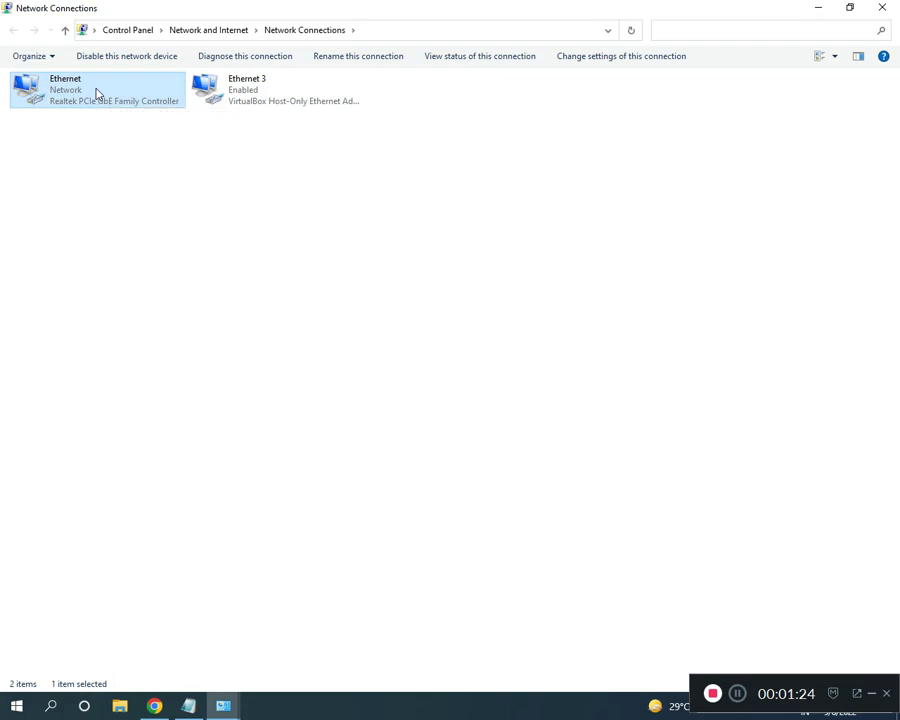
{"action": "right_click", "coordinate": [96, 90]}
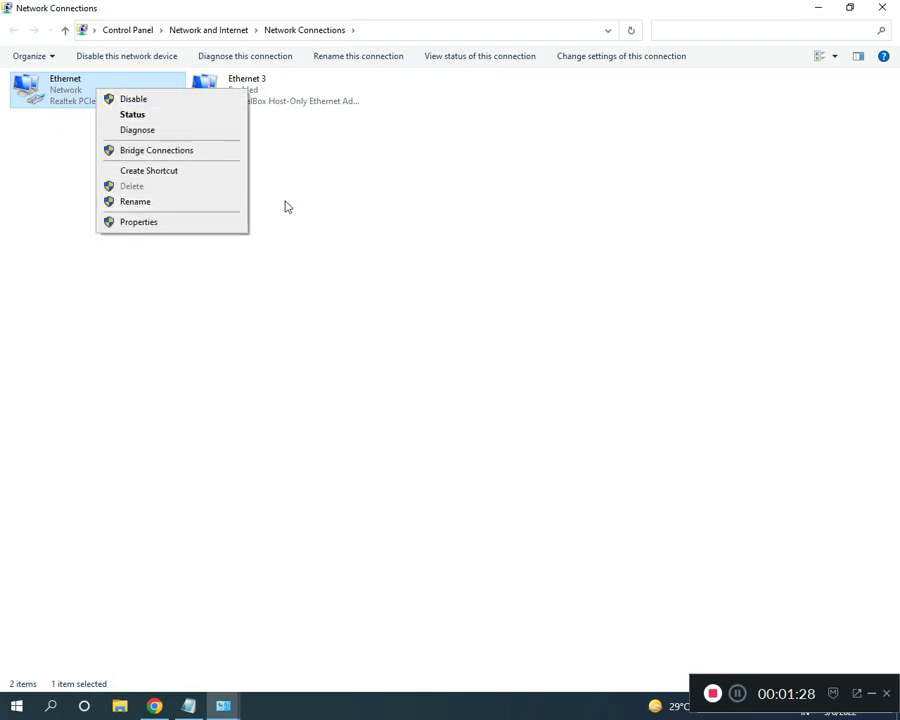
{"action": "left_click", "coordinate": [327, 211]}
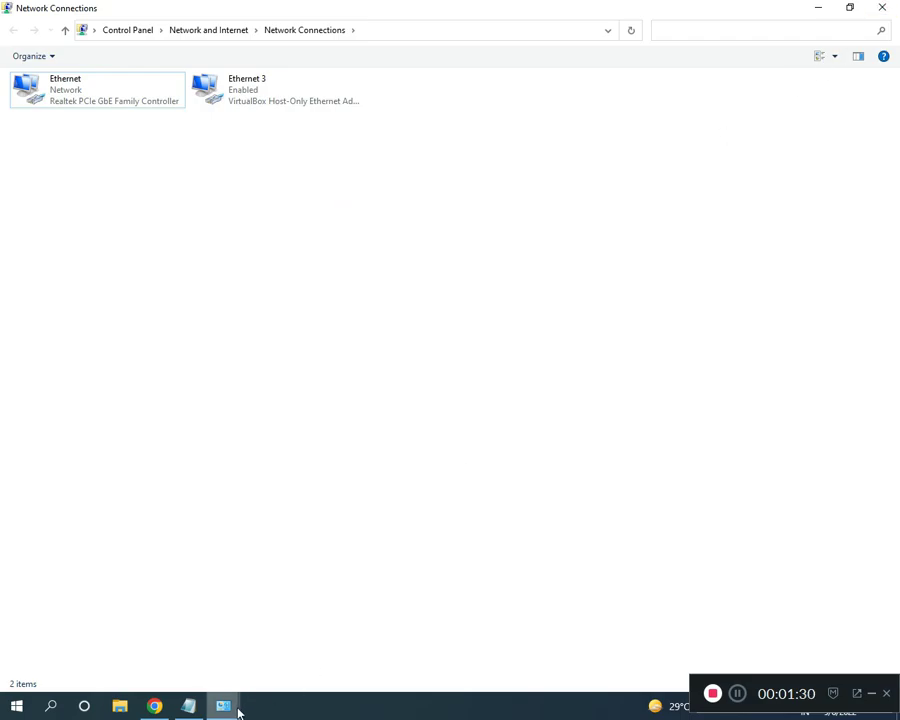
{"action": "mouse_move", "coordinate": [225, 708]}
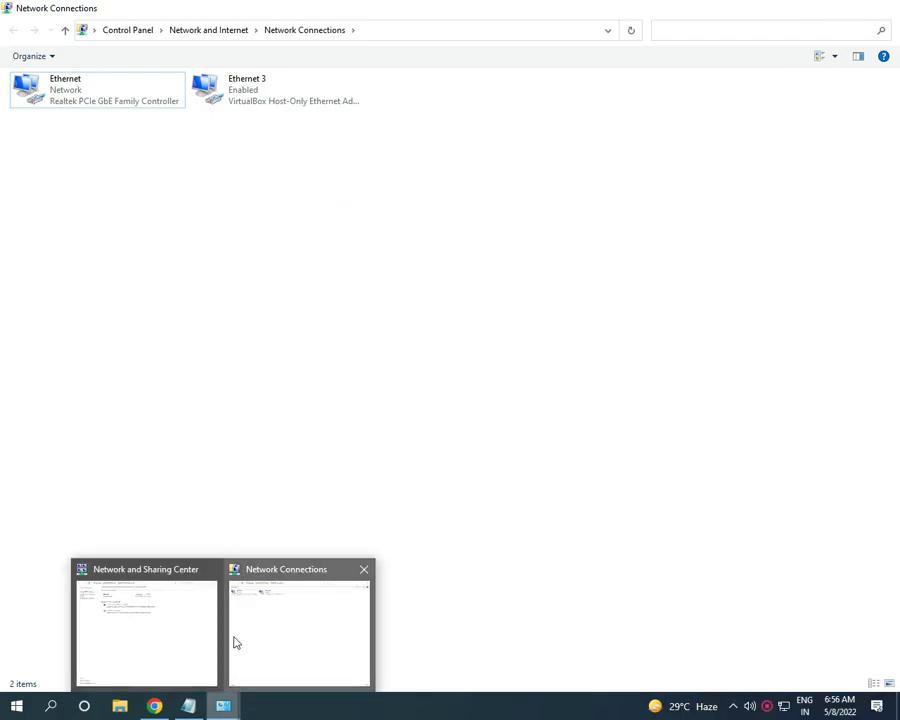
{"action": "left_click", "coordinate": [210, 571]}
{"action": "left_click", "coordinate": [200, 626]}
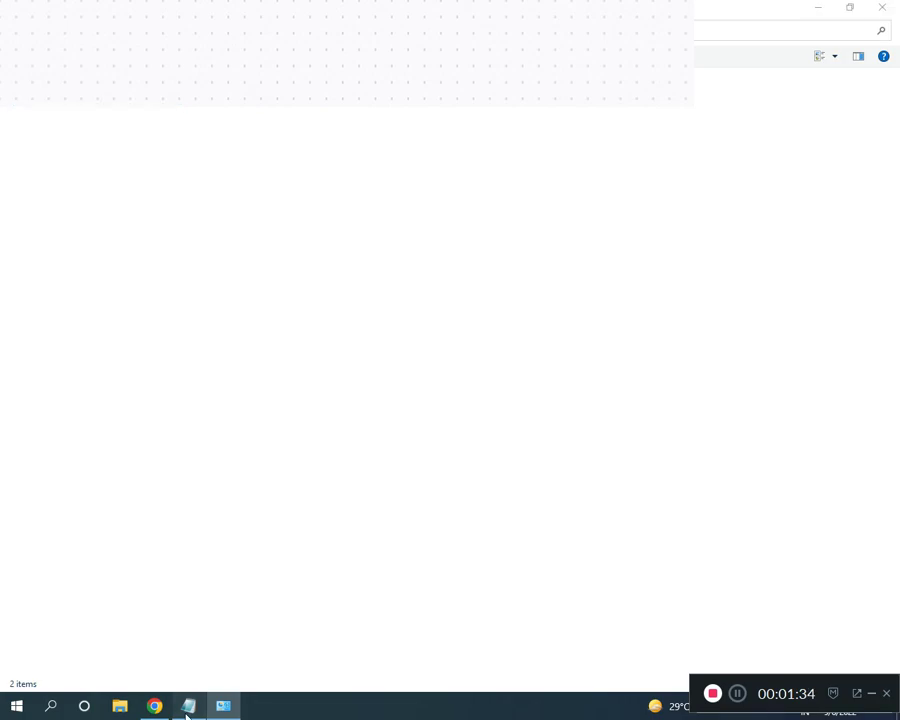
{"action": "left_click", "coordinate": [188, 706]}
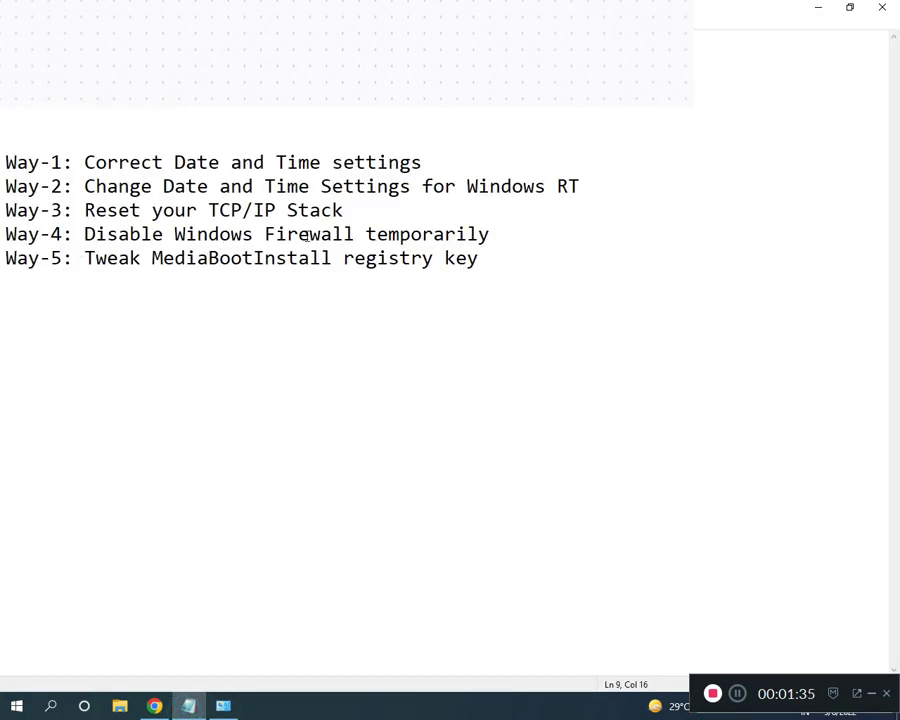
Switch Windows Defender Firewall off for private and public networks via System and Security
{"action": "left_click", "coordinate": [223, 706]}
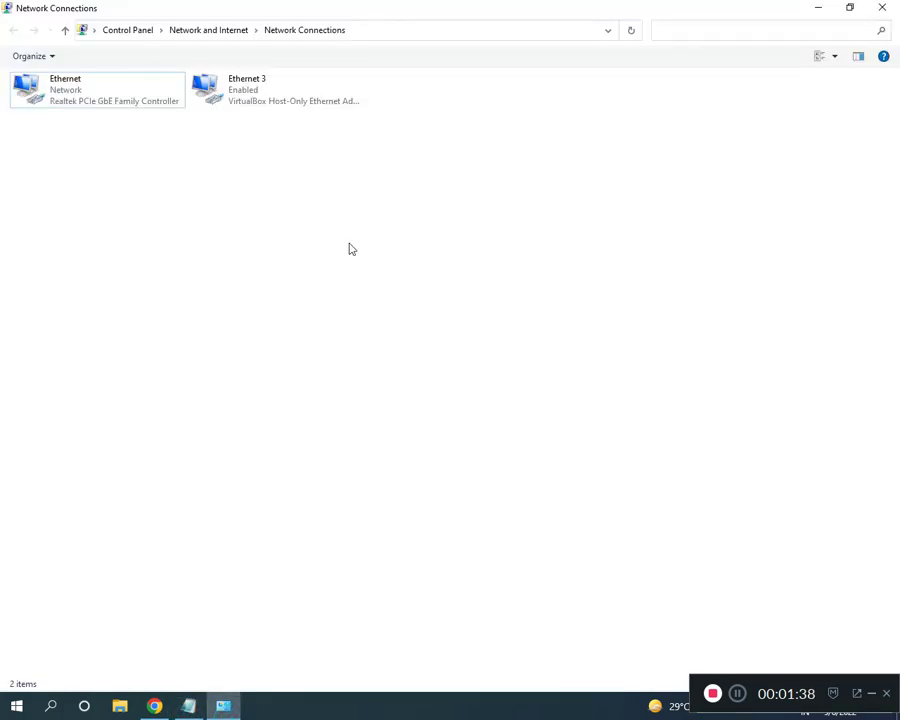
{"action": "left_click", "coordinate": [138, 33]}
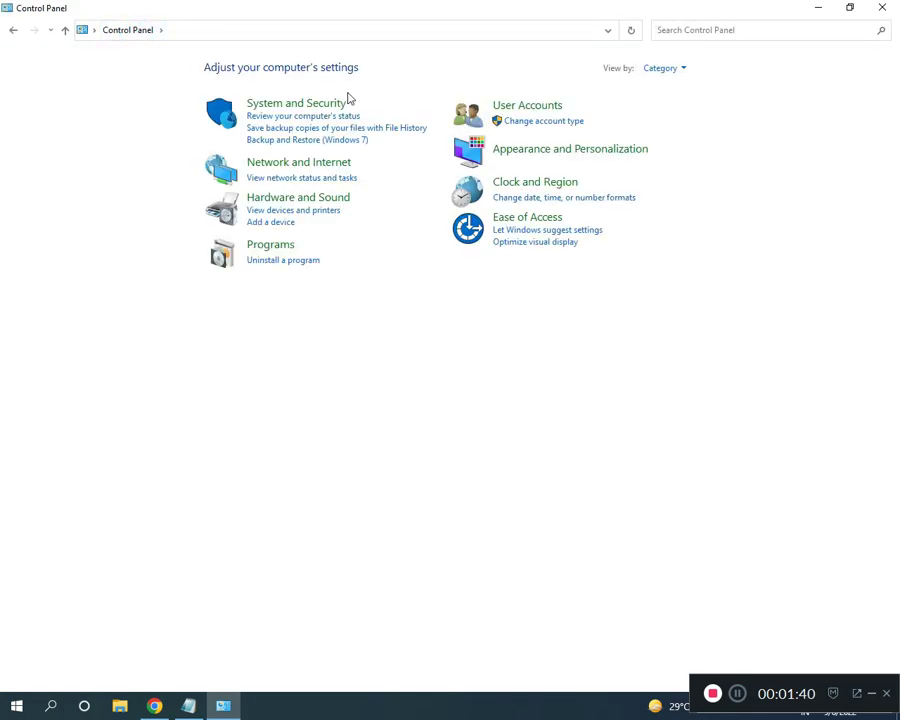
{"action": "left_click", "coordinate": [282, 110]}
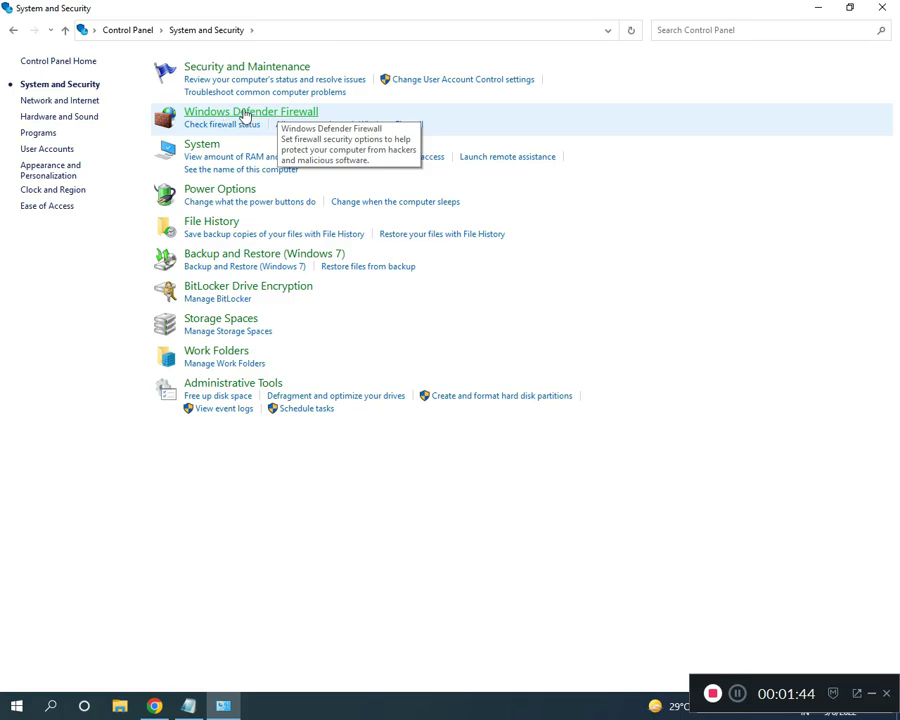
{"action": "left_click", "coordinate": [240, 115]}
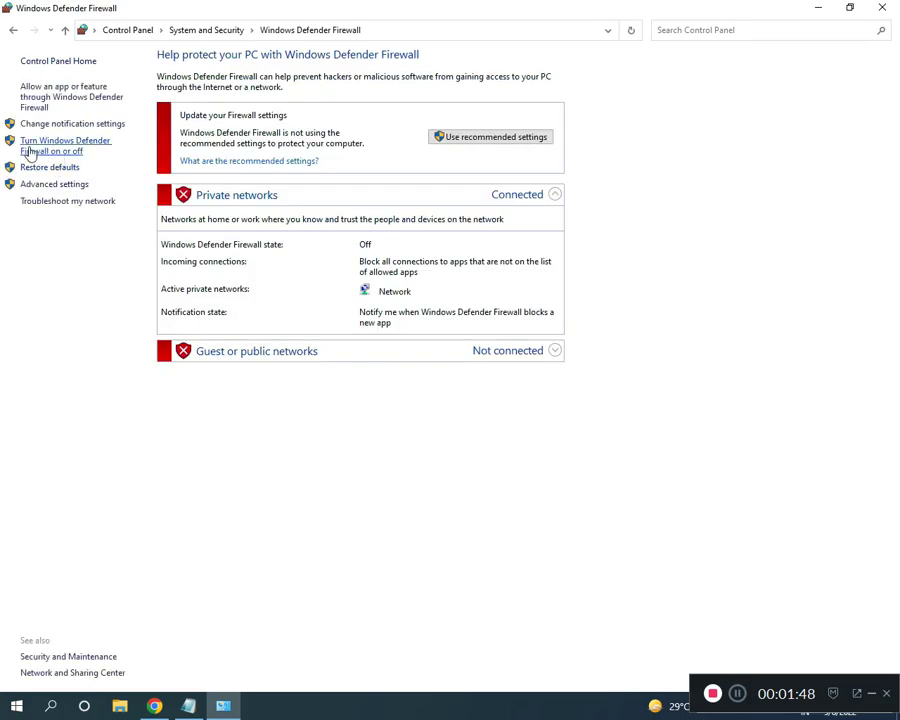
{"action": "left_click", "coordinate": [72, 149]}
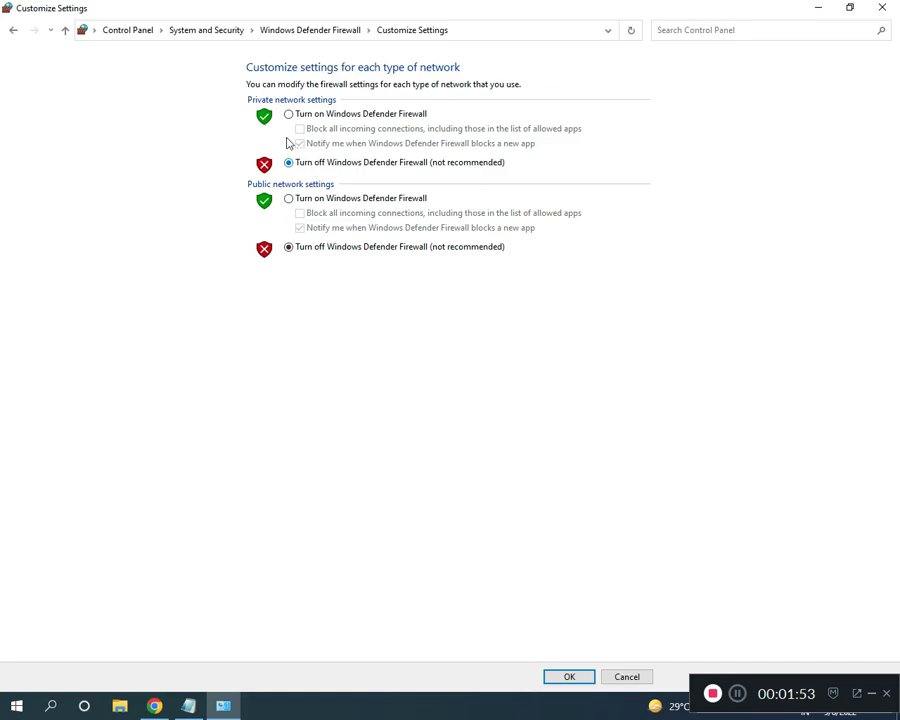
{"action": "left_click", "coordinate": [191, 706]}
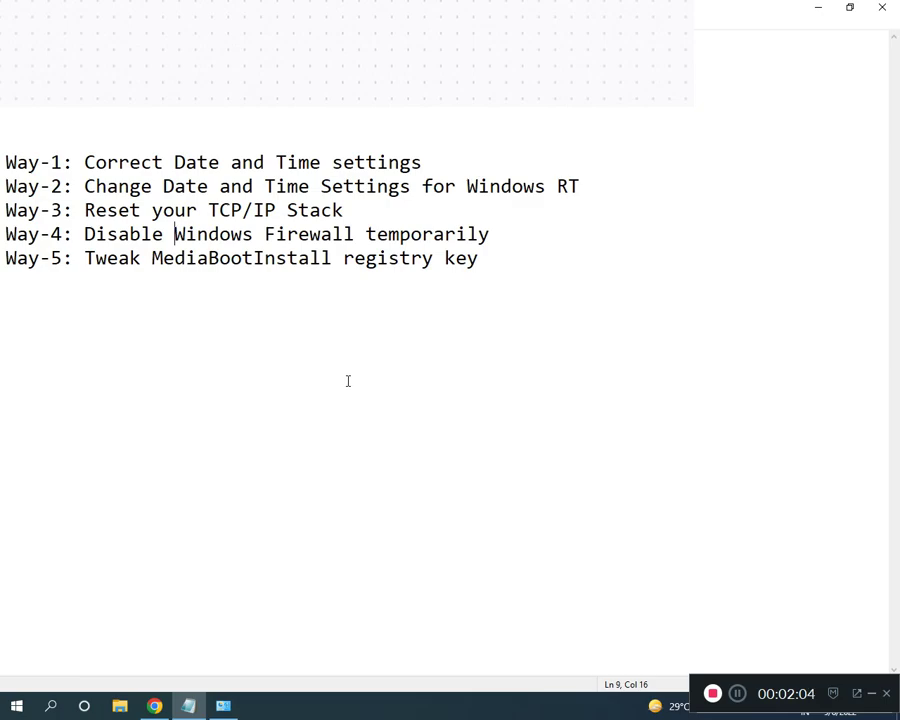
Open the Run dialog from Start search and launch regedit
{"action": "left_click", "coordinate": [716, 690]}
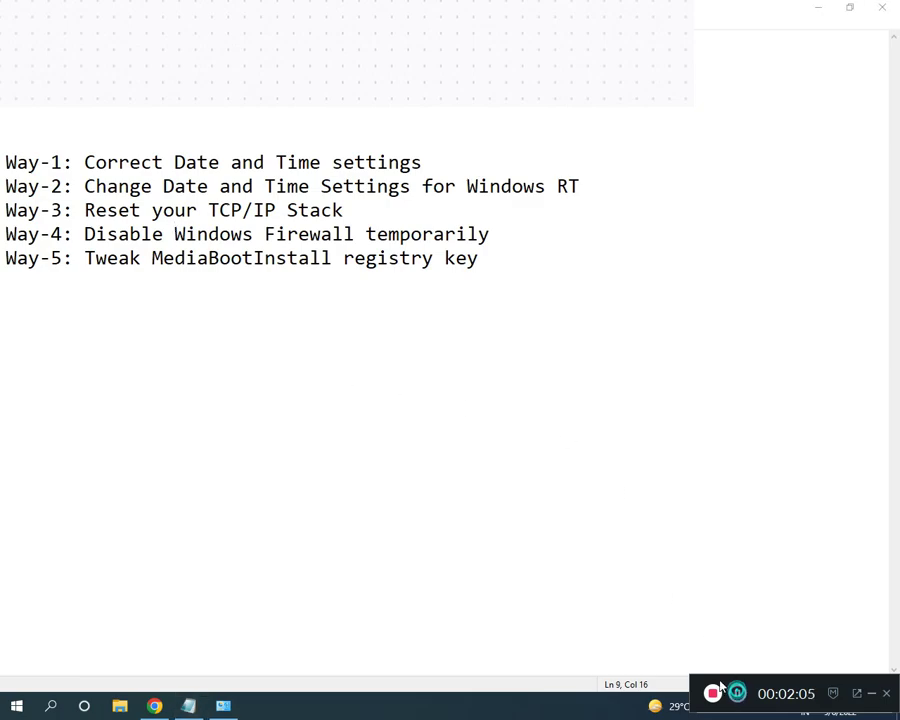
{"action": "key", "text": "super"}
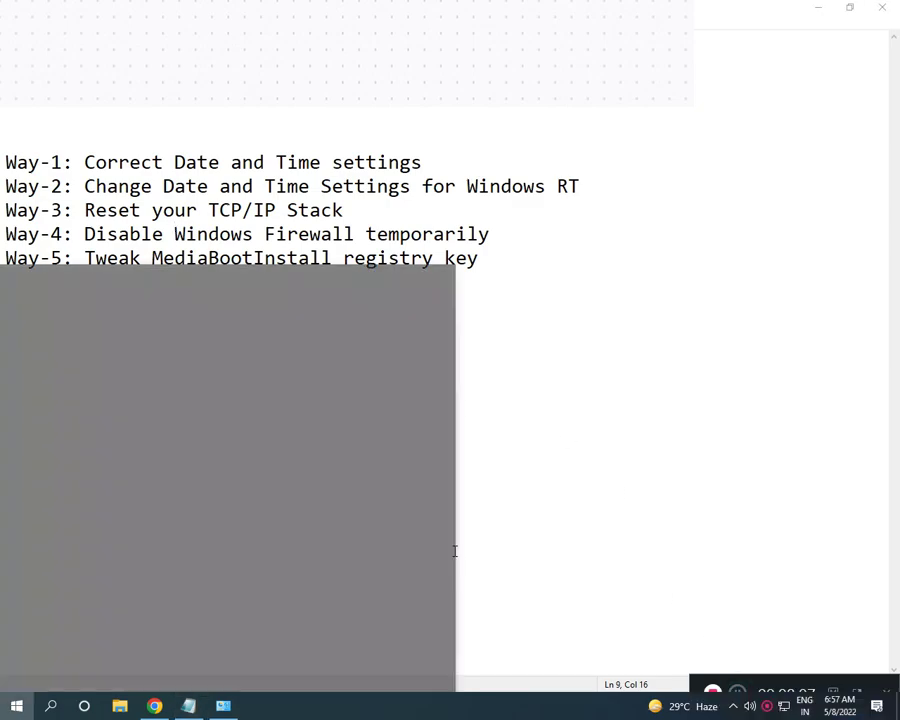
{"action": "type", "text": "RUN"}
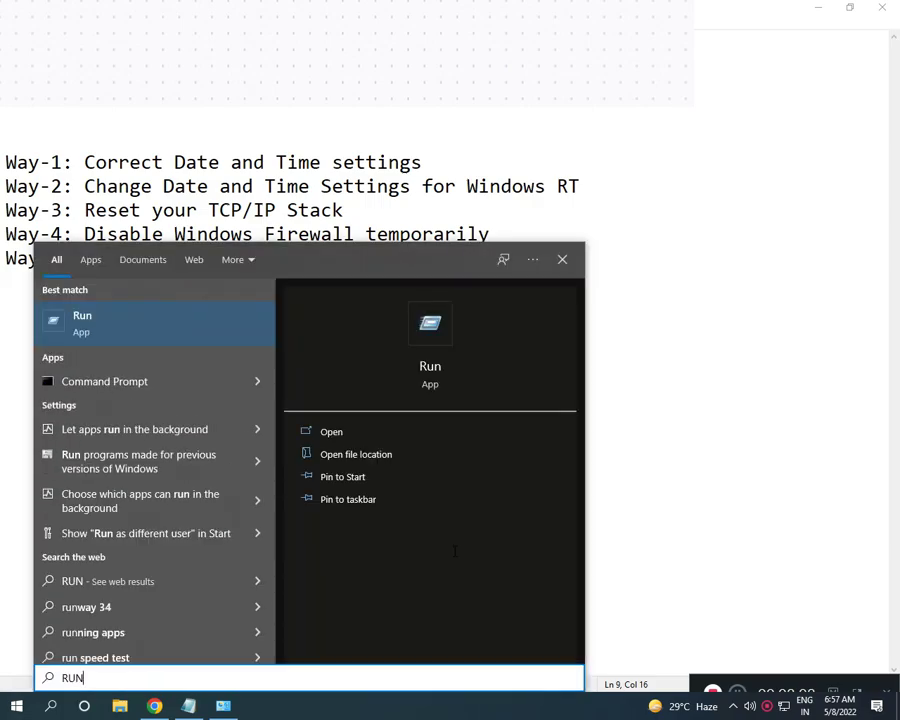
{"action": "key", "text": "Return"}
{"action": "type", "text": "regedit"}
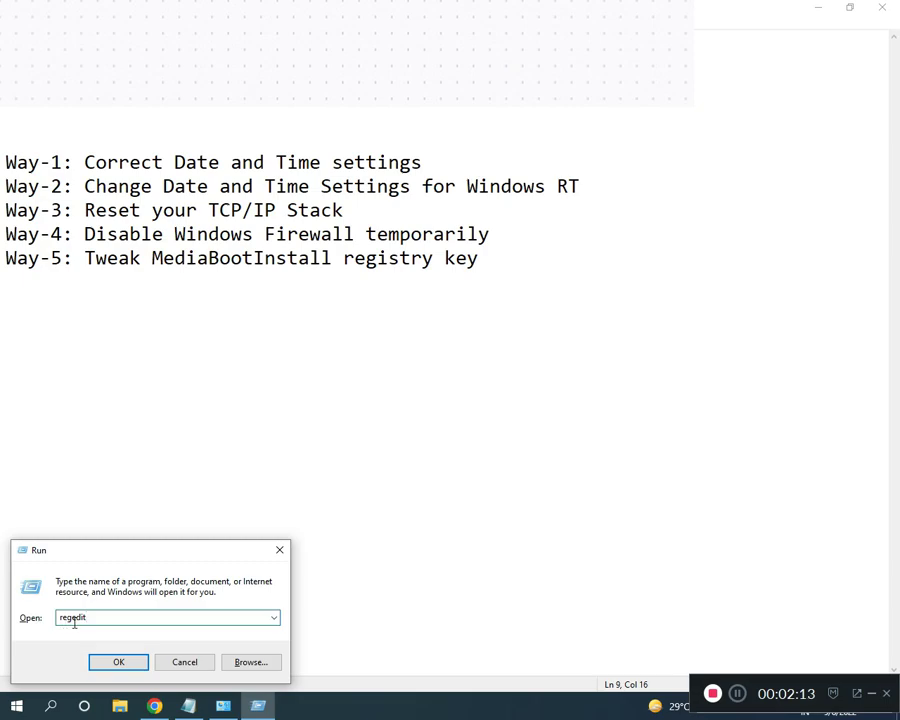
{"action": "left_click", "coordinate": [115, 661]}
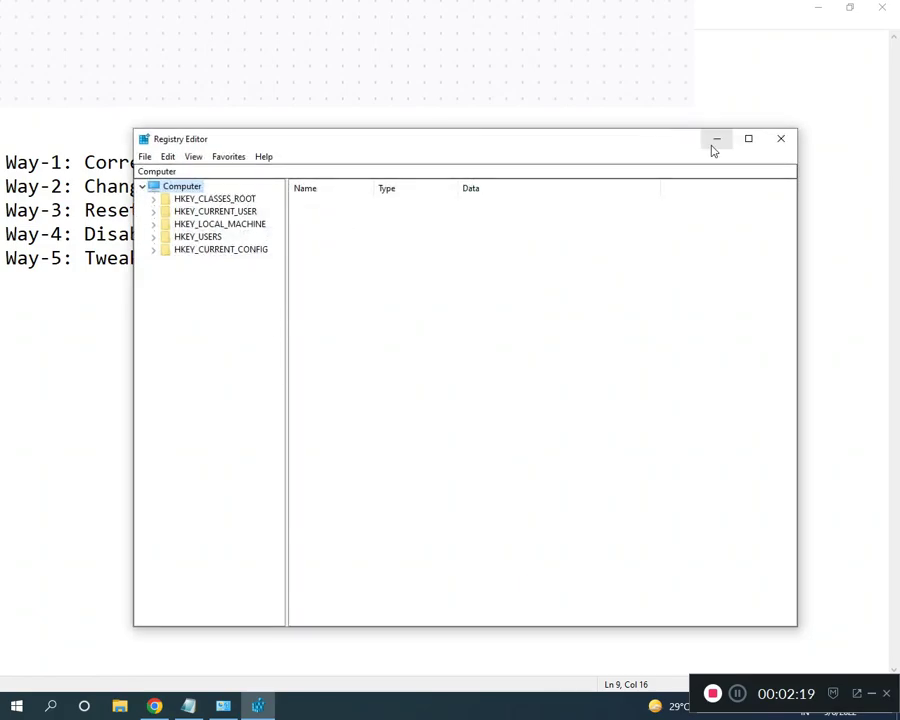
Maximize Registry Editor and expand HKEY_LOCAL_MACHINE, SOFTWARE and Microsoft in the tree
{"action": "left_click", "coordinate": [748, 139]}
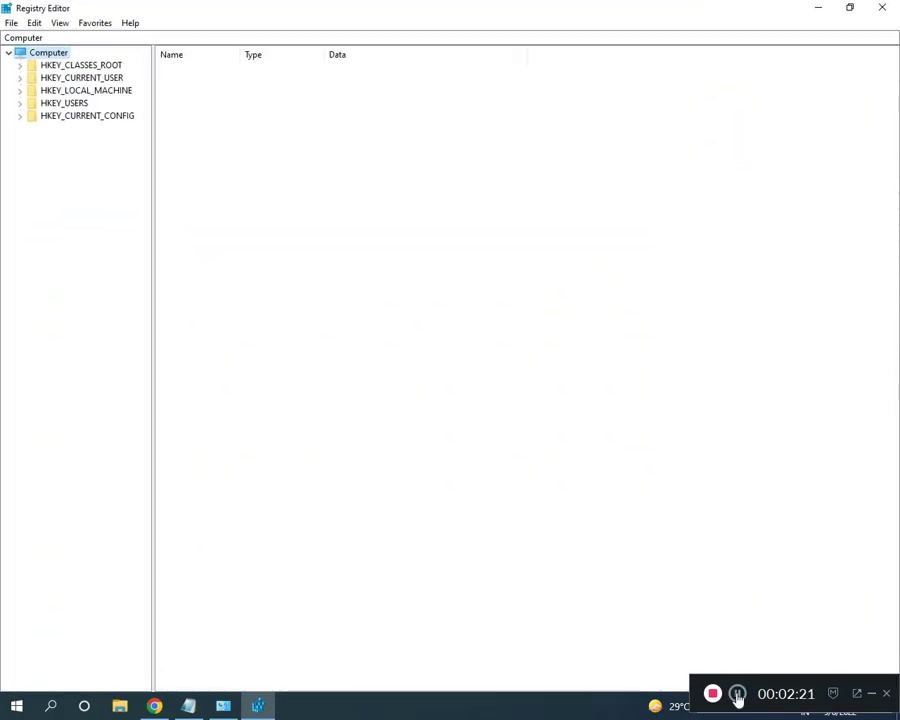
{"action": "left_click", "coordinate": [18, 92]}
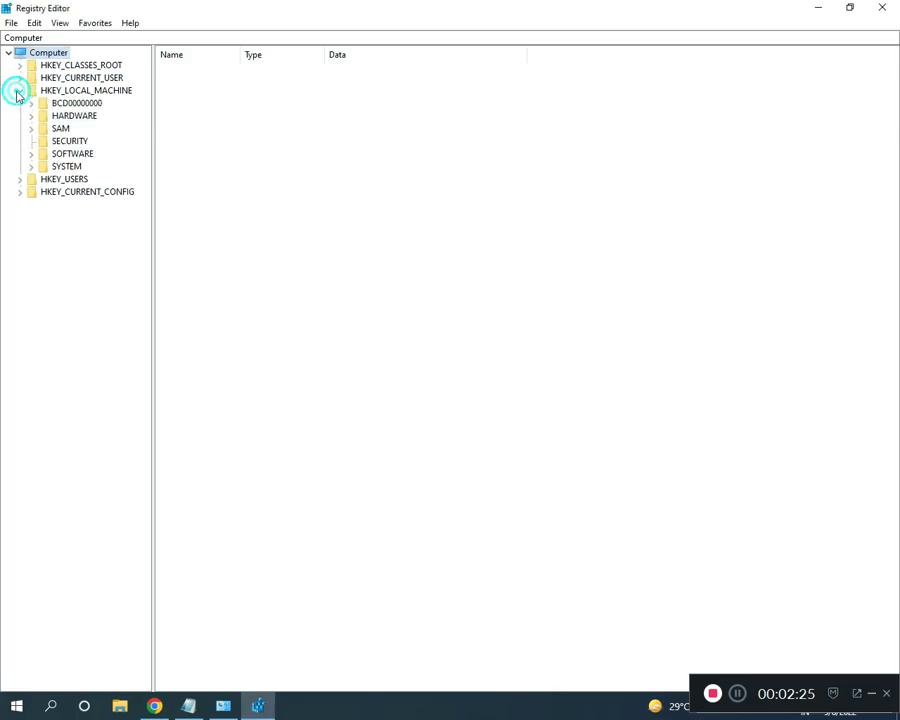
{"action": "left_click", "coordinate": [31, 154]}
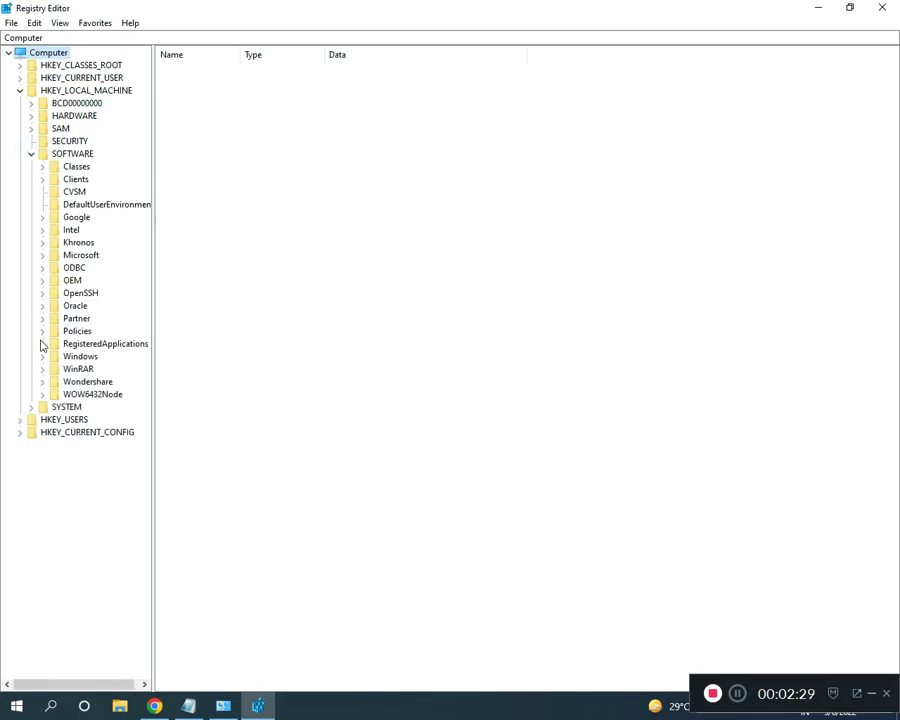
{"action": "left_click", "coordinate": [42, 256]}
{"action": "left_click", "coordinate": [737, 694]}
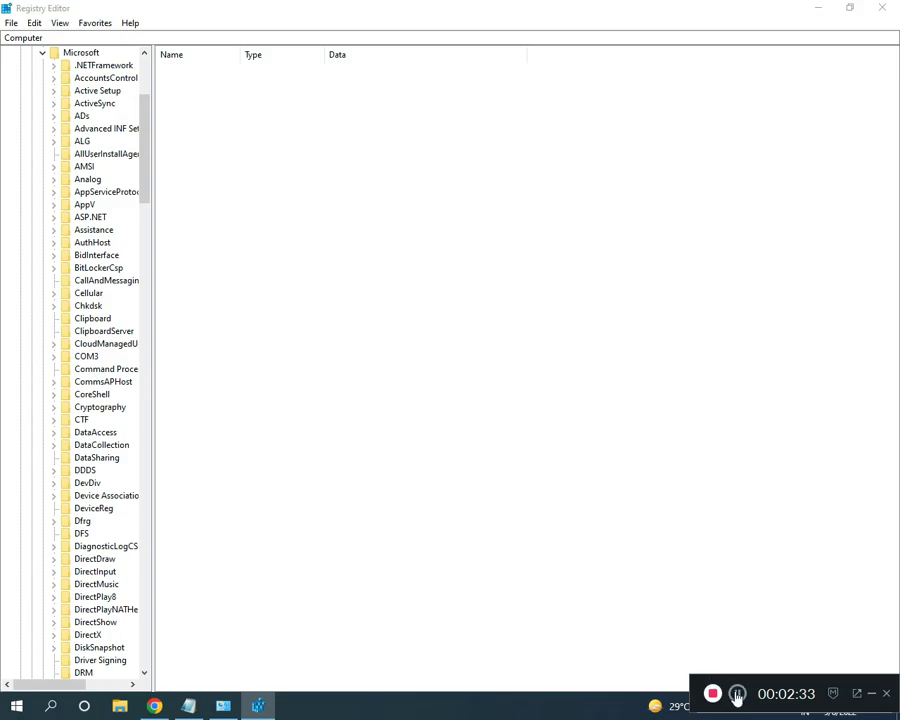
{"action": "scroll", "coordinate": [100, 407], "scroll_direction": "down", "scroll_amount": 20}
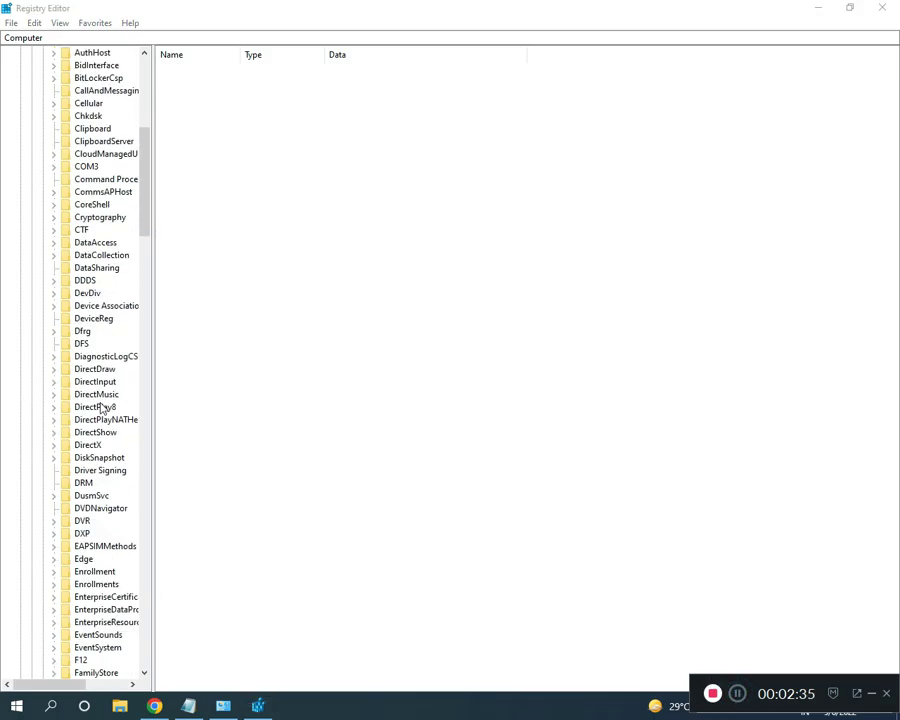
{"action": "scroll", "coordinate": [100, 411], "scroll_direction": "down", "scroll_amount": 19}
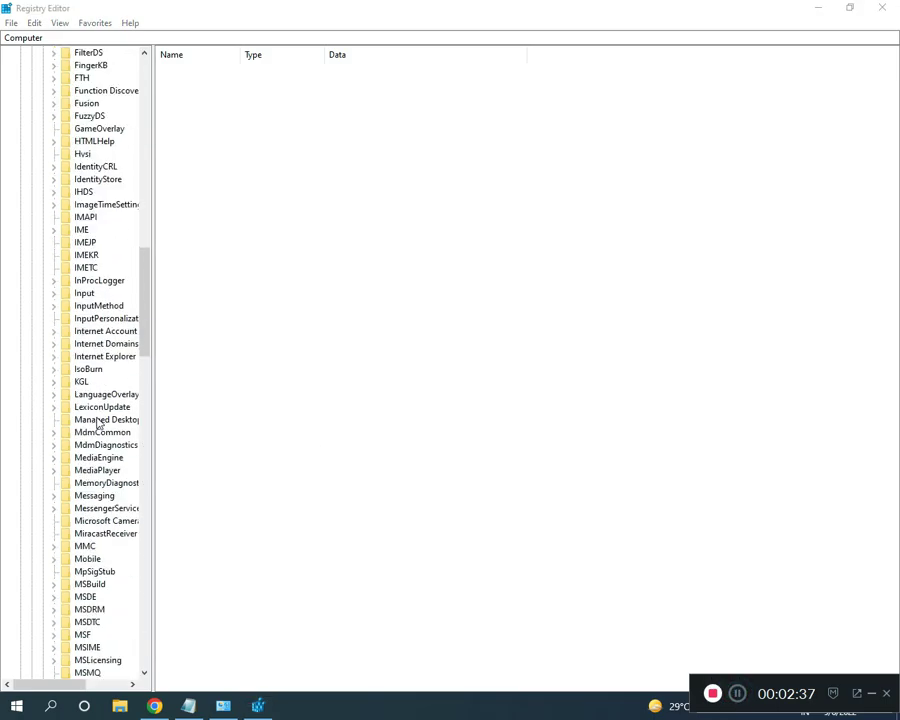
{"action": "scroll", "coordinate": [108, 512], "scroll_direction": "down", "scroll_amount": 4}
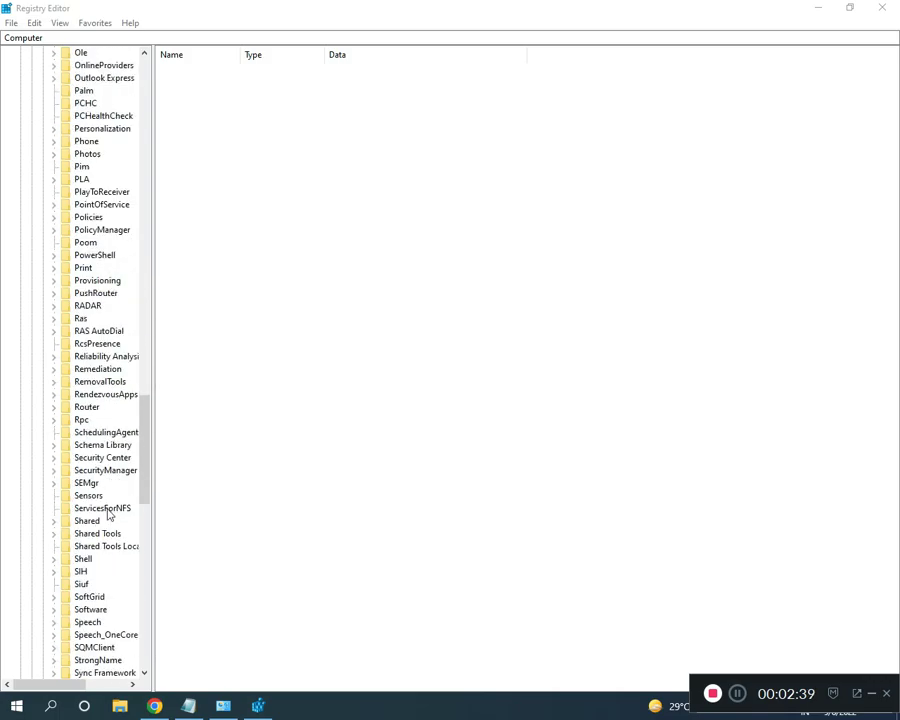
{"action": "left_click_drag", "start_coordinate": [146, 472], "coordinate": [324, 596]}
{"action": "scroll", "coordinate": [114, 604], "scroll_direction": "down", "scroll_amount": 2}
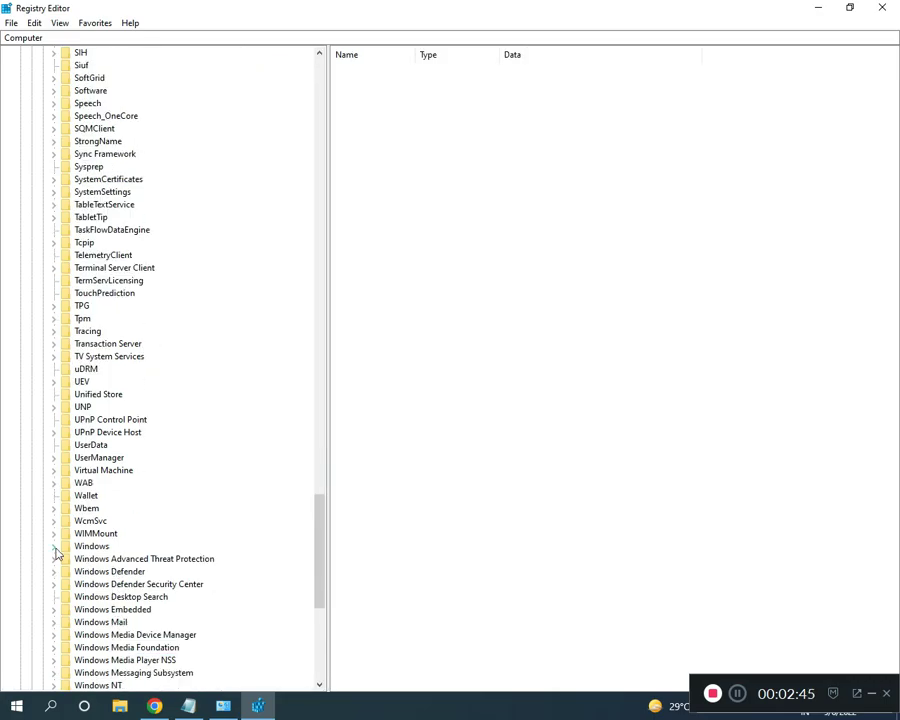
Expand Windows, CurrentVersion and Setup to reveal subkeys such as OOBE, Sysprep and State
{"action": "left_click", "coordinate": [54, 546]}
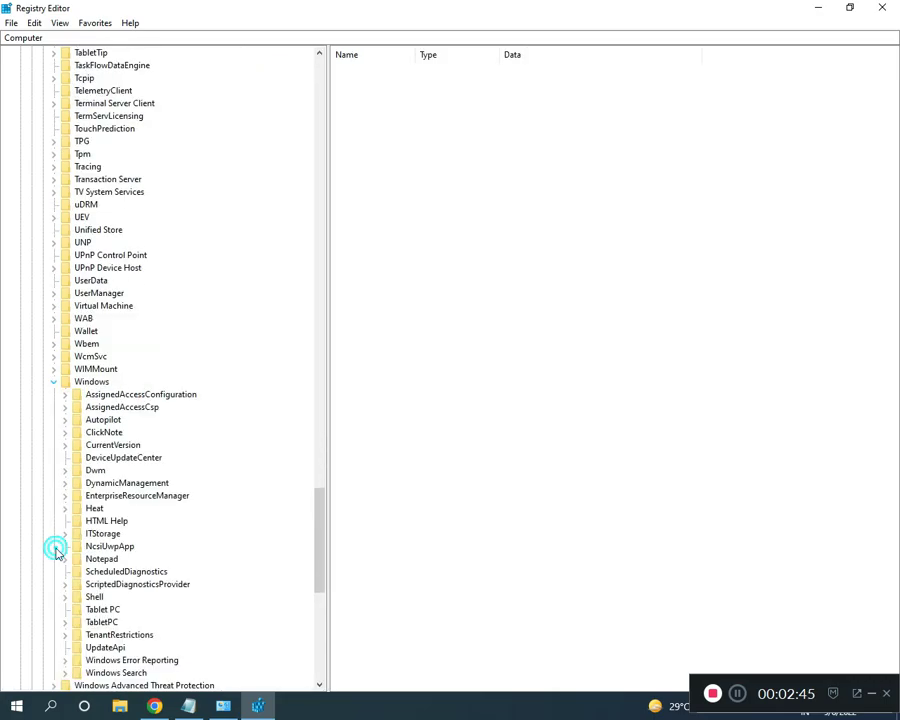
{"action": "left_click", "coordinate": [64, 446]}
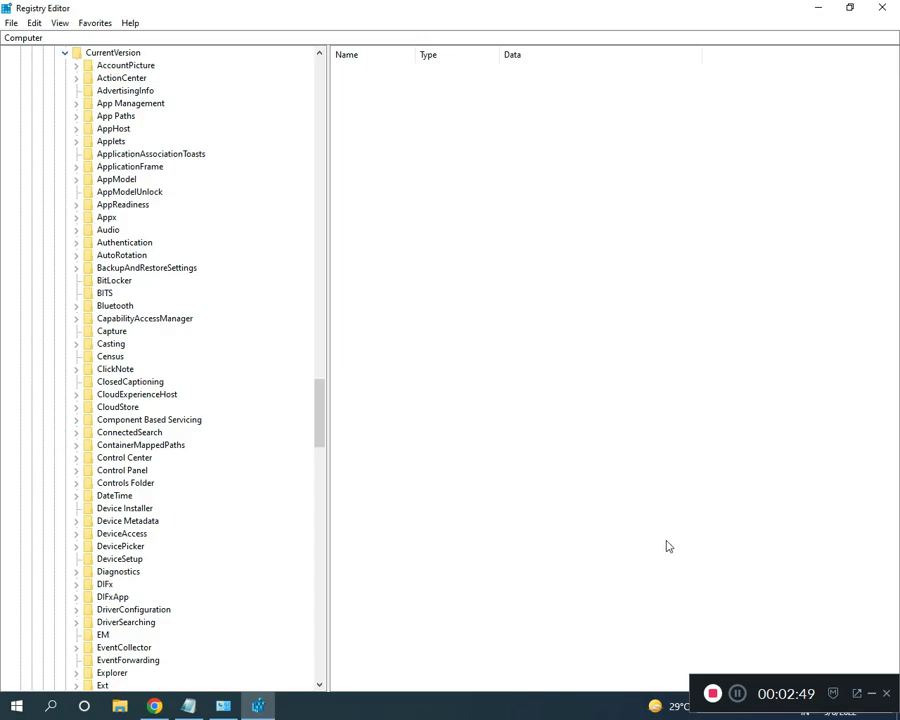
{"action": "left_click", "coordinate": [727, 703]}
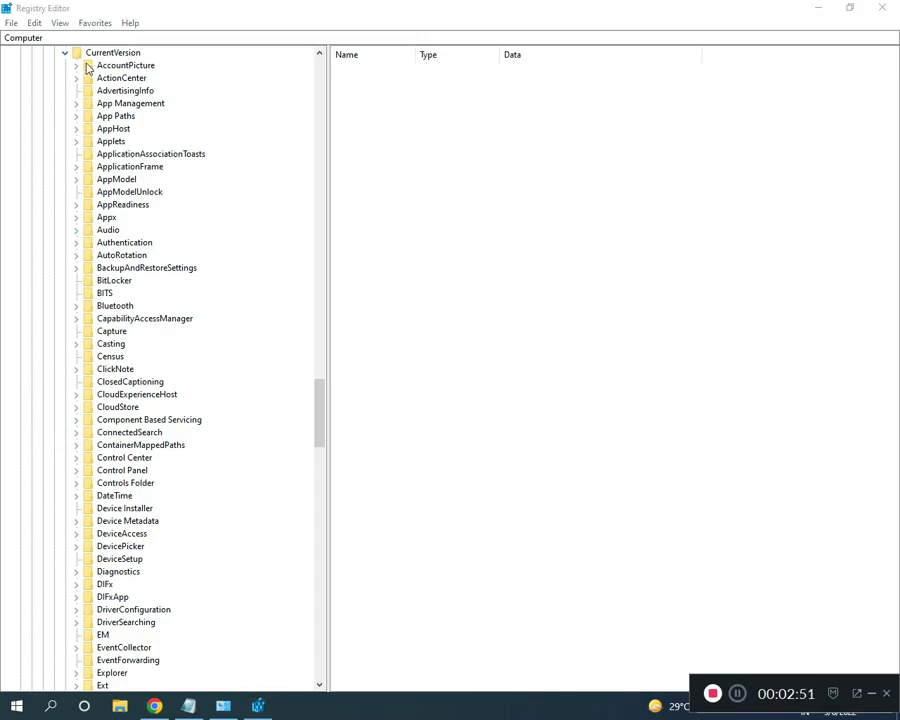
{"action": "scroll", "coordinate": [168, 480], "scroll_direction": "down", "scroll_amount": 7}
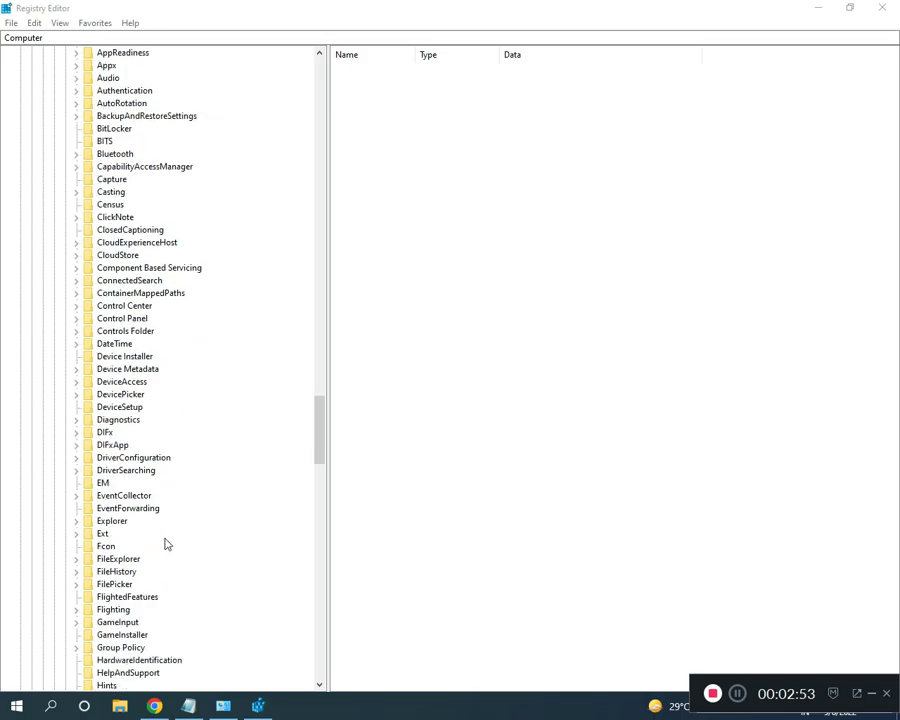
{"action": "scroll", "coordinate": [143, 621], "scroll_direction": "down", "scroll_amount": 11}
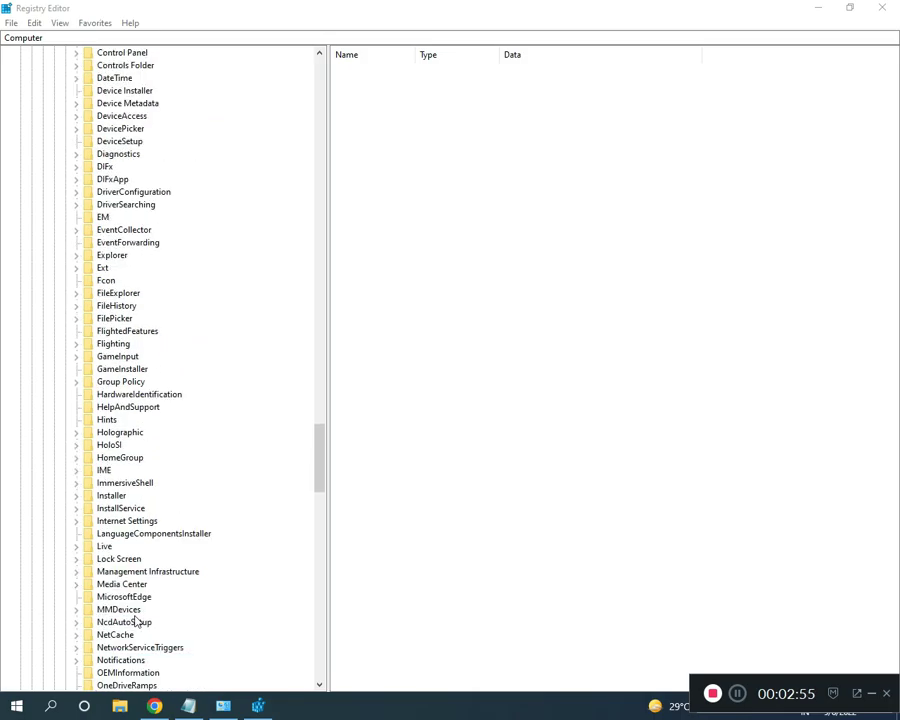
{"action": "scroll", "coordinate": [137, 621], "scroll_direction": "down", "scroll_amount": 4}
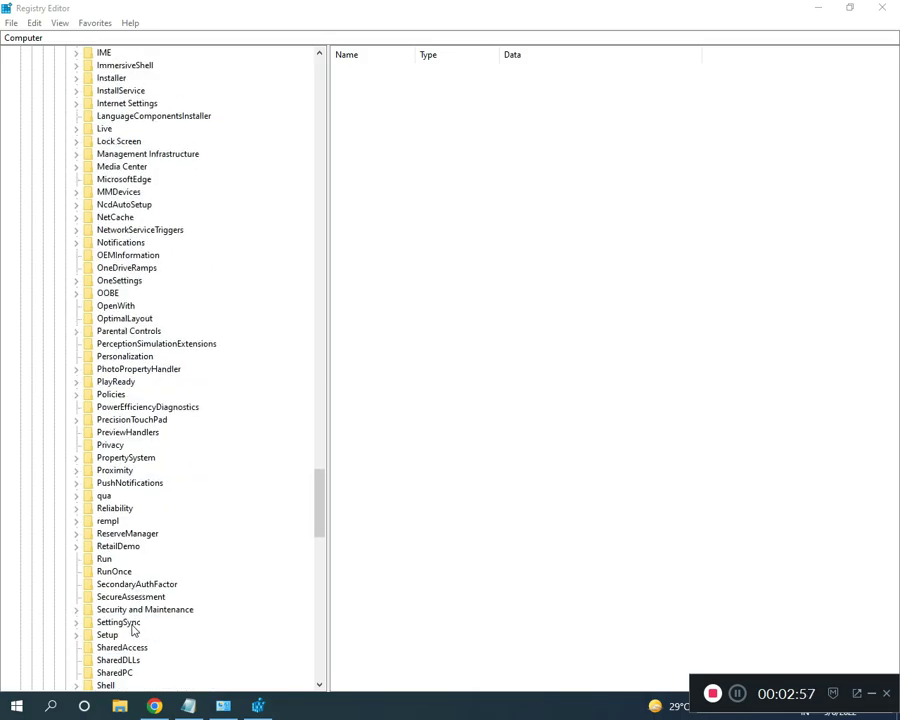
{"action": "left_click", "coordinate": [76, 635]}
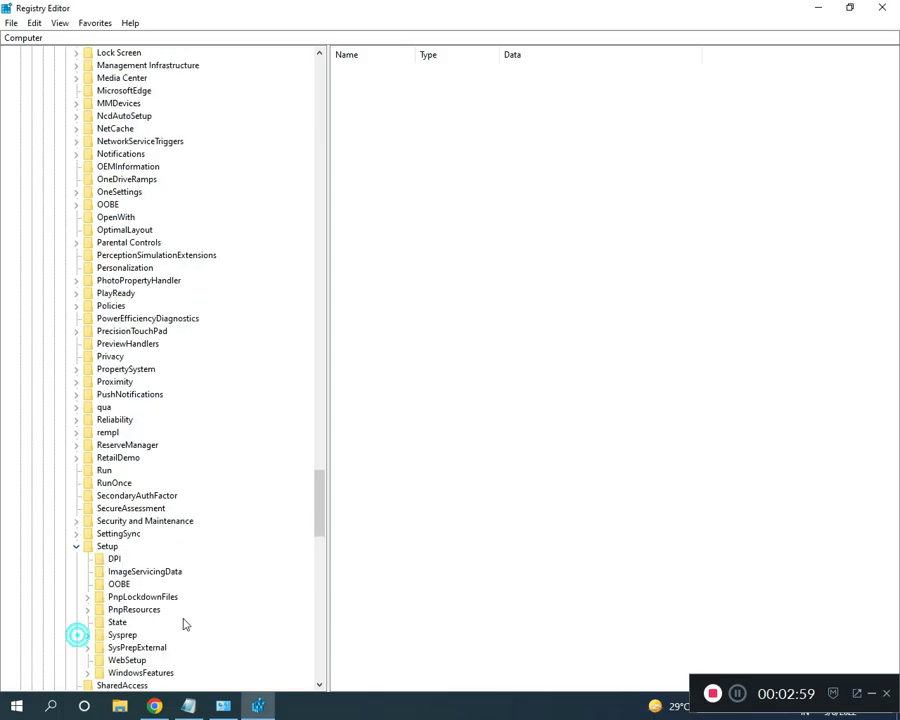
Under Setup\OOBE, keep mediabootinstall's value data at 0 and close Registry Editor
{"action": "left_click", "coordinate": [119, 586]}
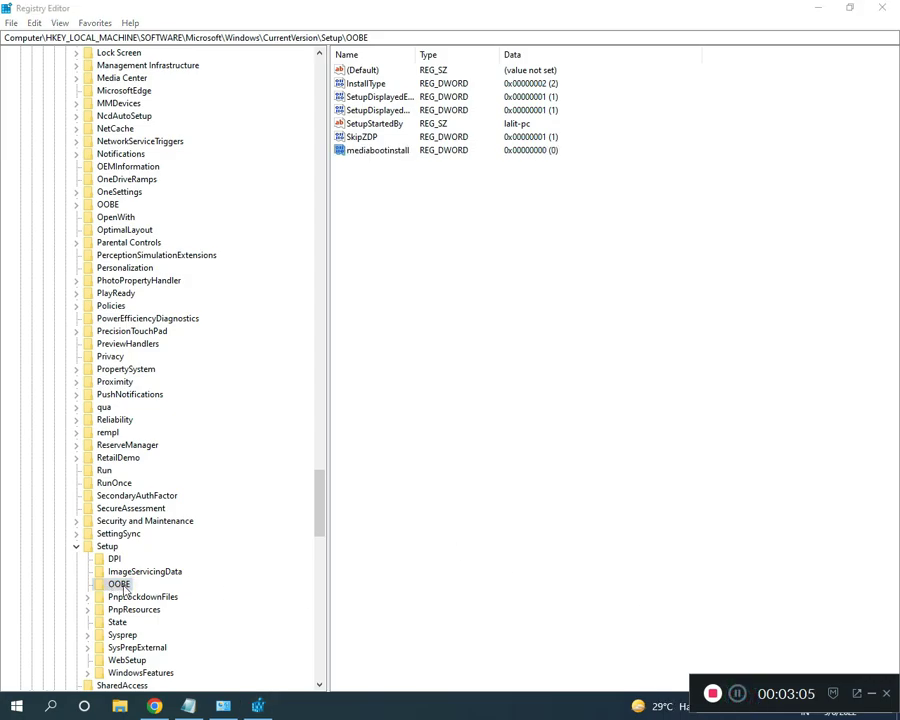
{"action": "double_click", "coordinate": [367, 152]}
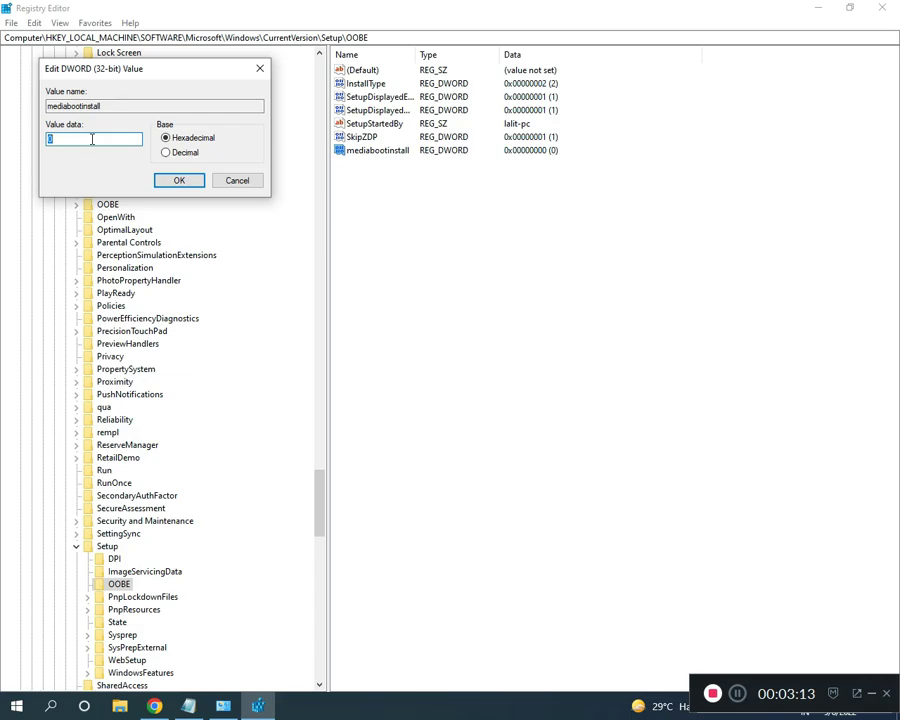
{"action": "left_click", "coordinate": [170, 180]}
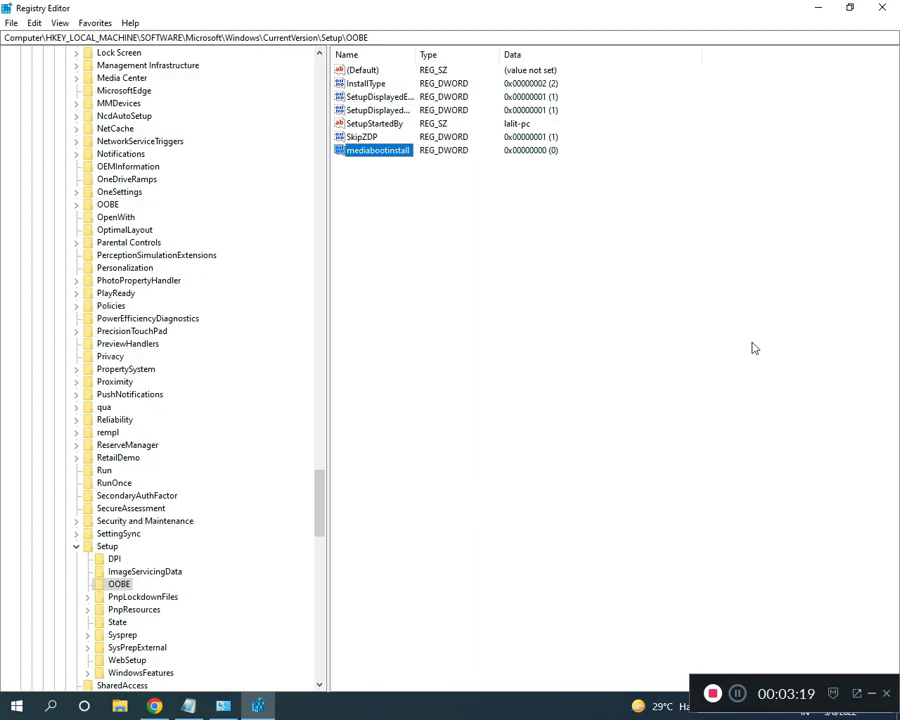
{"action": "left_click", "coordinate": [736, 690]}
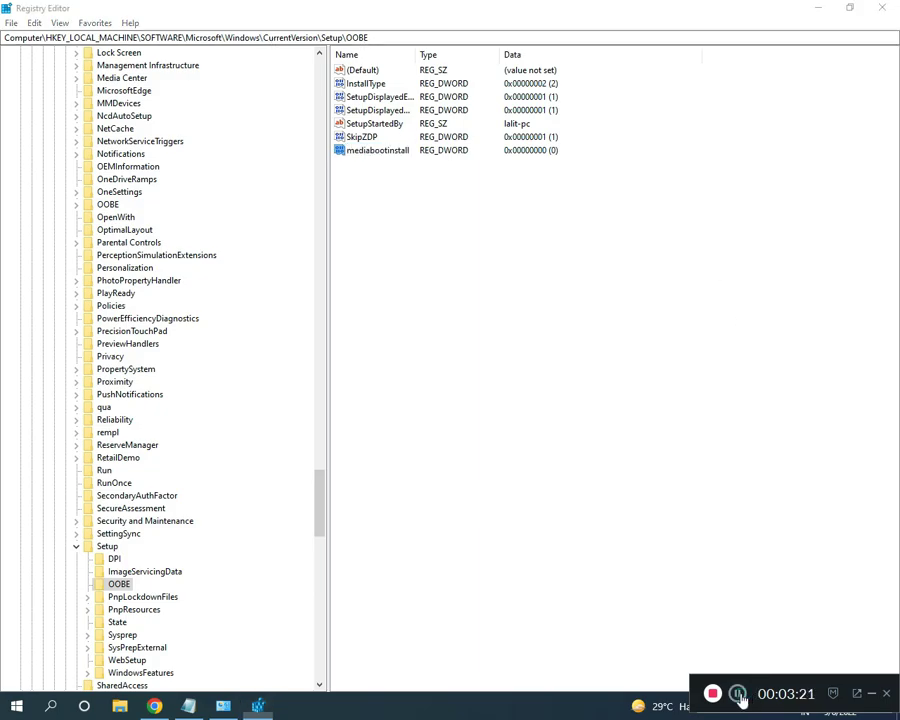
{"action": "left_click", "coordinate": [882, 8]}
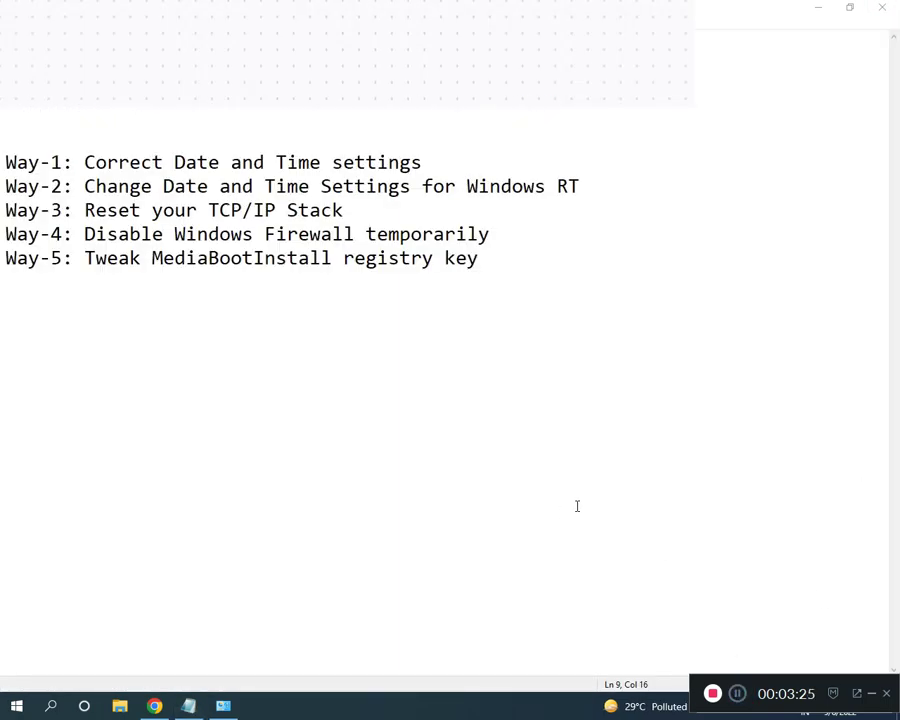
Search 'cmd' and run Command Prompt as administrator
{"action": "key", "text": "super"}
{"action": "type", "text": "cmd"}
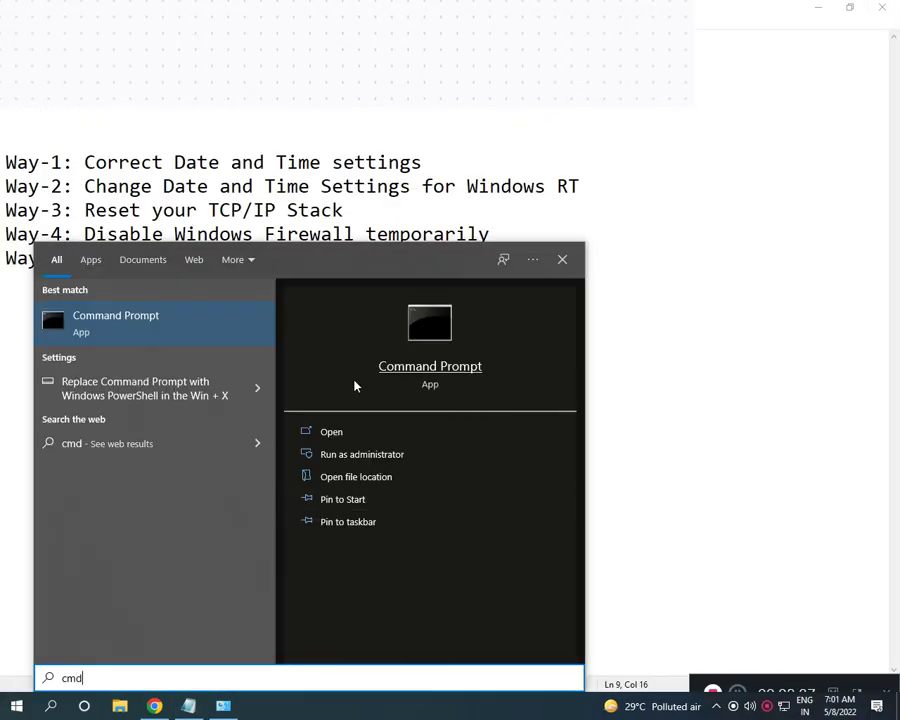
{"action": "right_click", "coordinate": [213, 325]}
{"action": "left_click", "coordinate": [254, 340]}
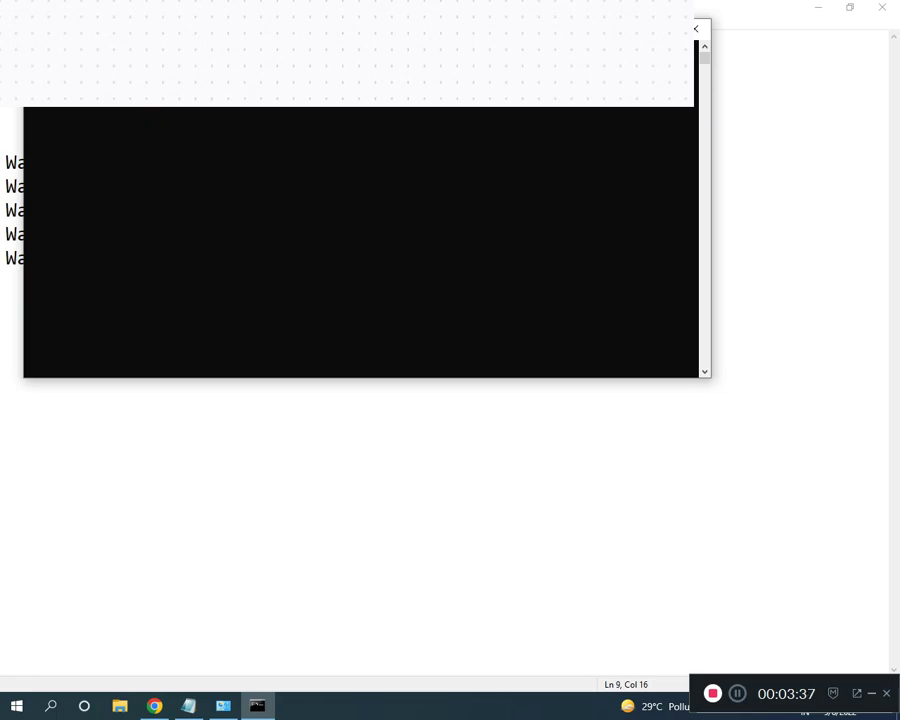
Fix the typed command to 'slmgr /rearm' and run it until the success message appears
{"action": "left_click", "coordinate": [737, 694]}
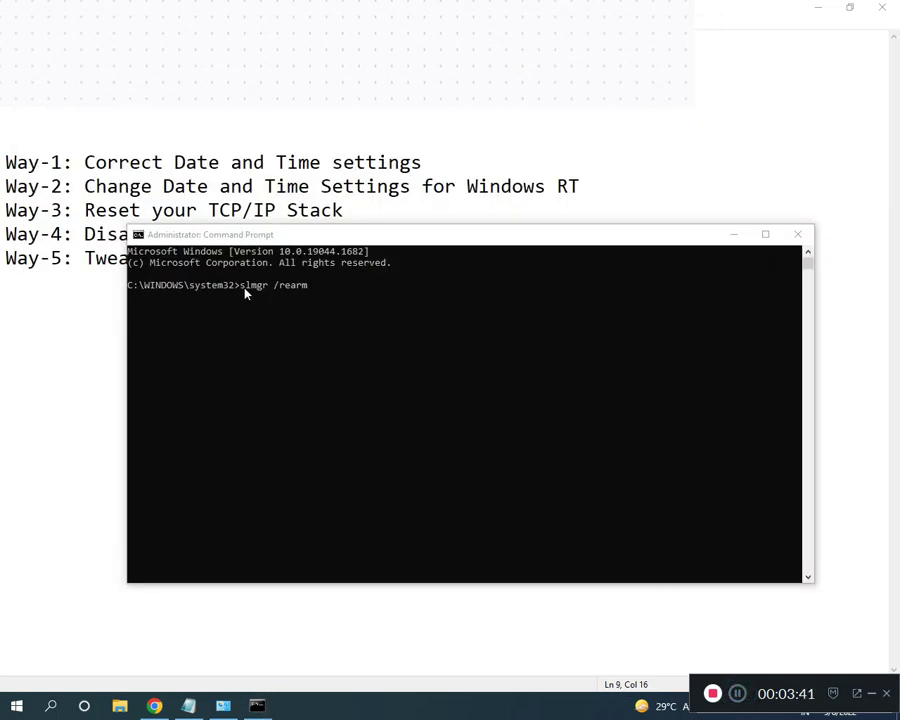
{"action": "left_click", "coordinate": [311, 296]}
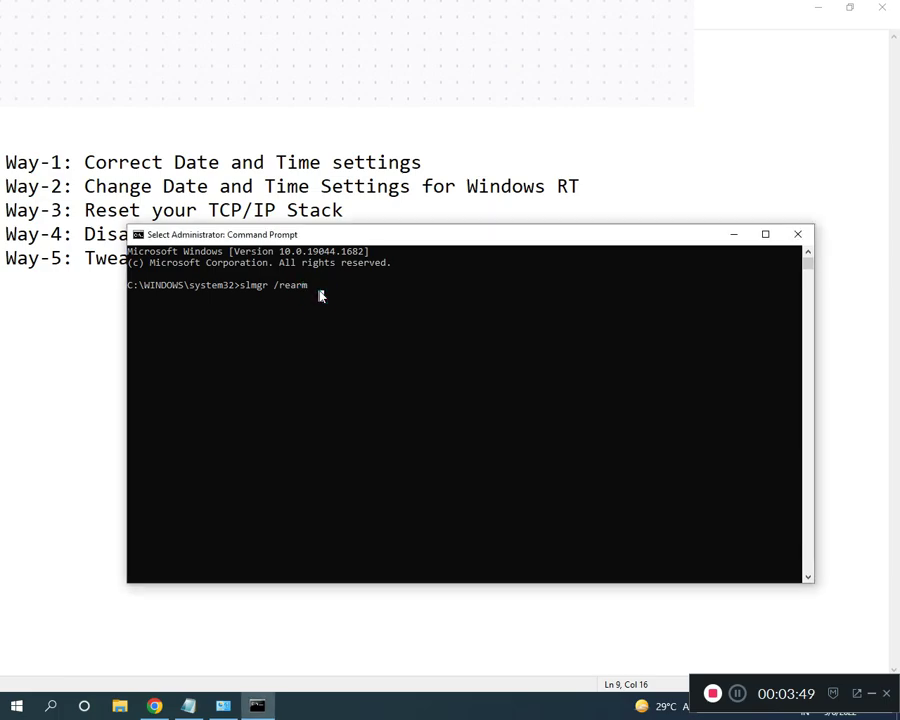
{"action": "key", "text": "Escape"}
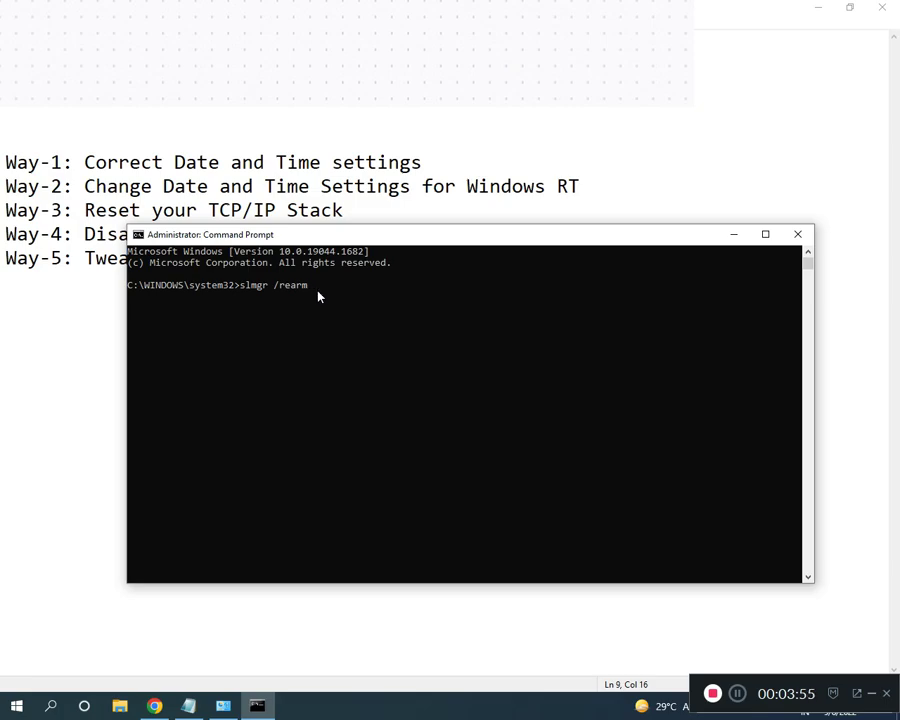
{"action": "key", "text": "BackSpace"}
{"action": "type", "text": "m"}
{"action": "key", "text": "Return"}
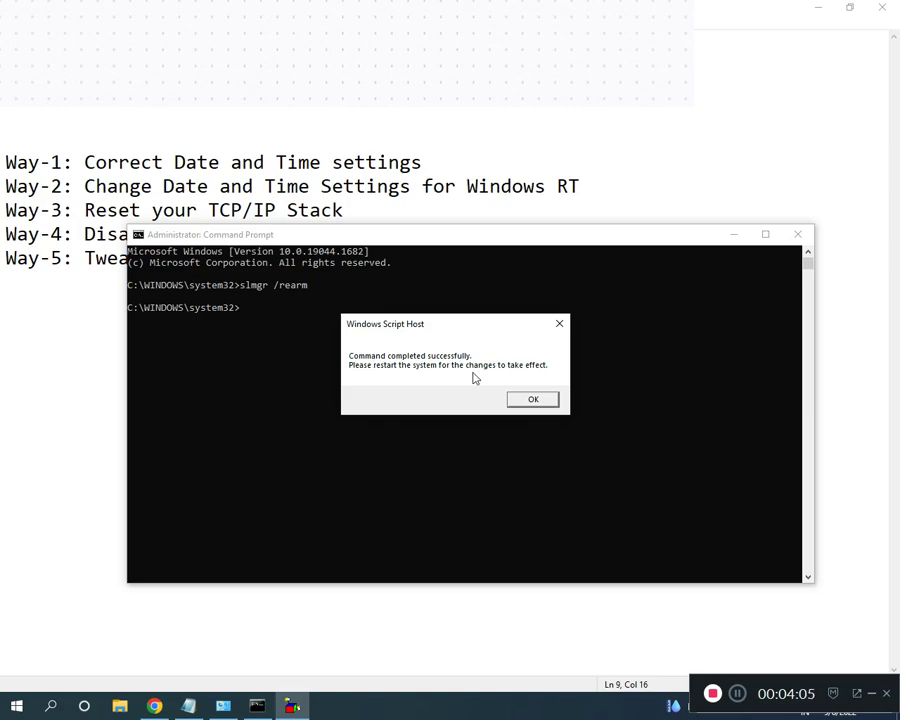
Dismiss the Windows Script Host success message and minimize Command Prompt to show the Notepad fix list
{"action": "left_click", "coordinate": [533, 400]}
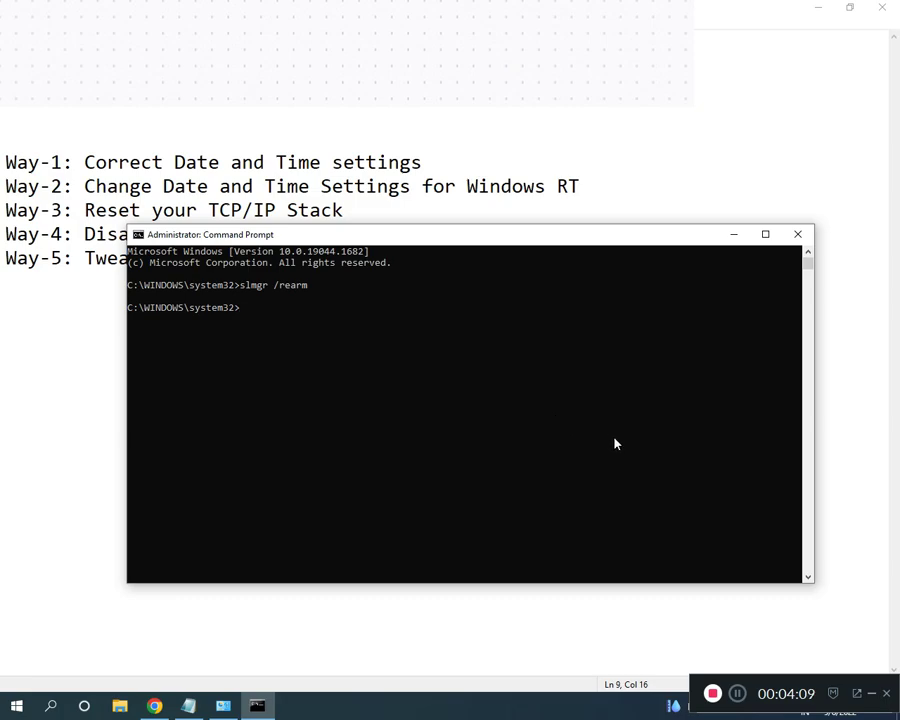
{"action": "left_click", "coordinate": [733, 234]}
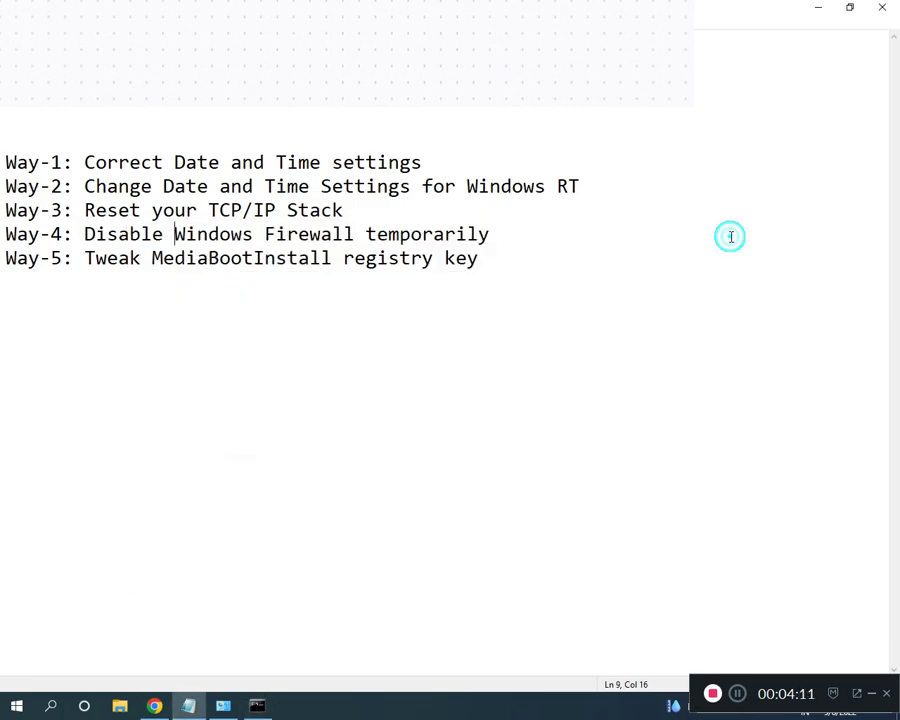